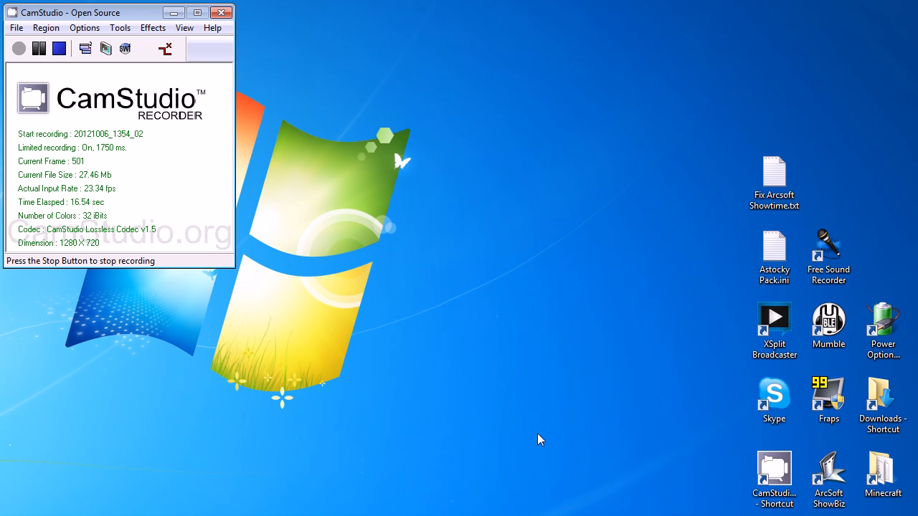
Move the MediaCoder, Avidemux and YouTube Movies shortcuts into the gaps above the existing desktop icons.
drag(774, 515, 818, 196)
drag(825, 515, 884, 188)
drag(883, 515, 884, 258)
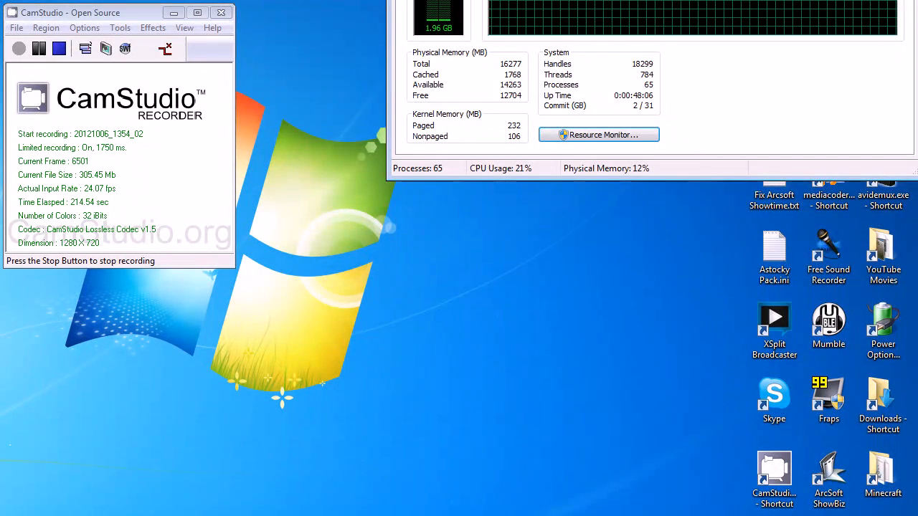
Move the Task Manager window fully into view and check CamStudio's video options for compressor and frame rates, leaving them unchanged.
drag(579, 0, 478, 21)
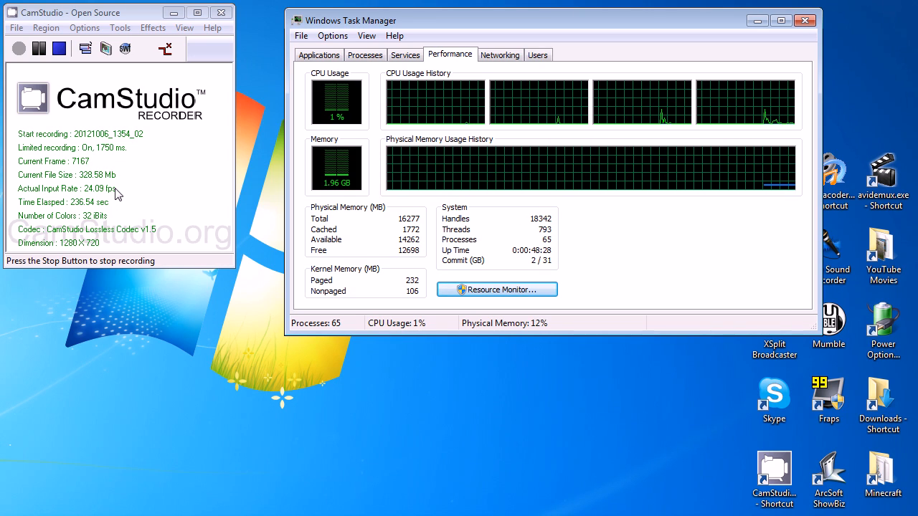
click(91, 28)
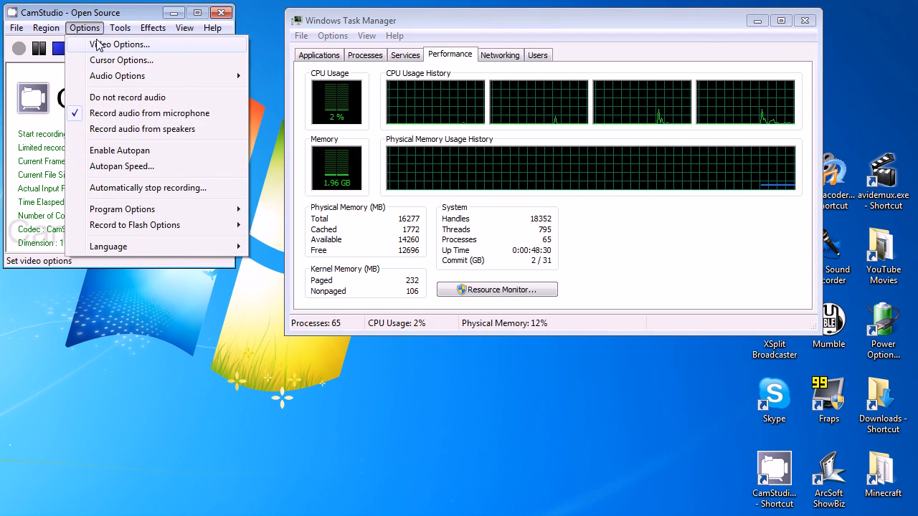
click(98, 44)
drag(110, 1, 164, 23)
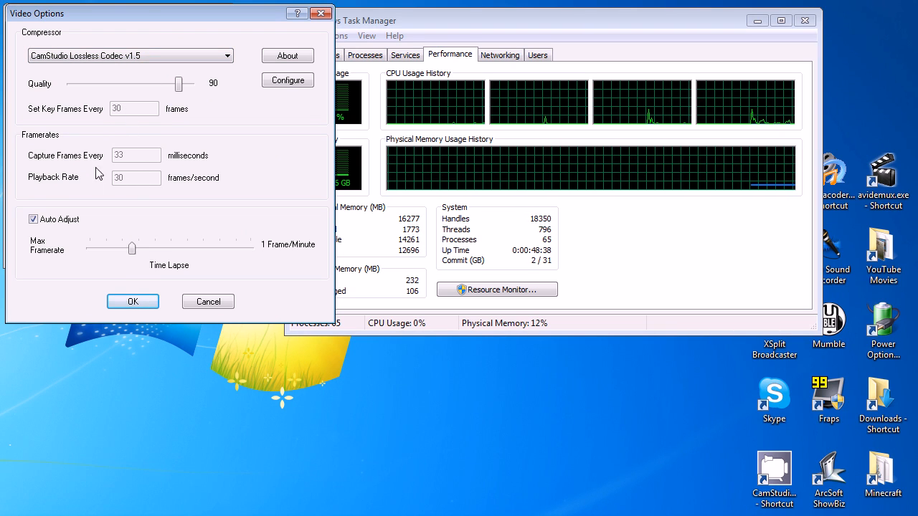
click(209, 302)
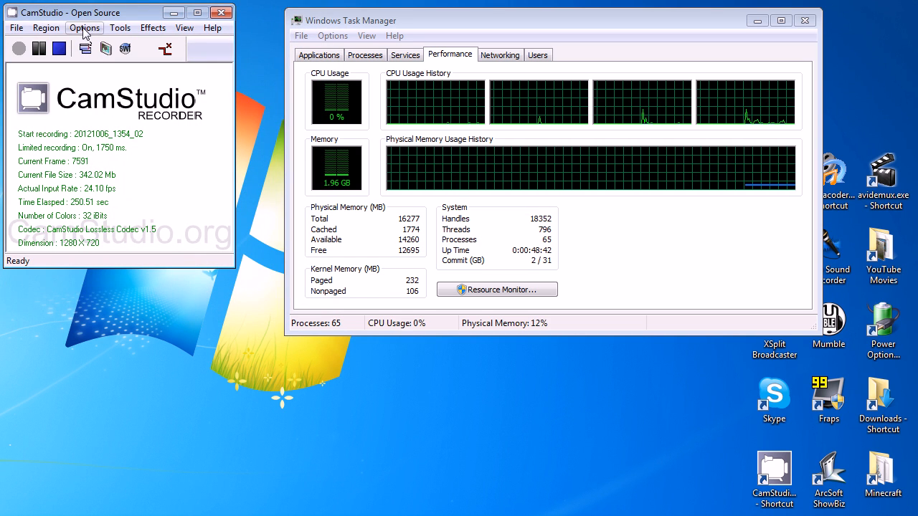
Check CamStudio's audio options for the microphone, including capture device and recording format, and accept them as they are.
click(84, 28)
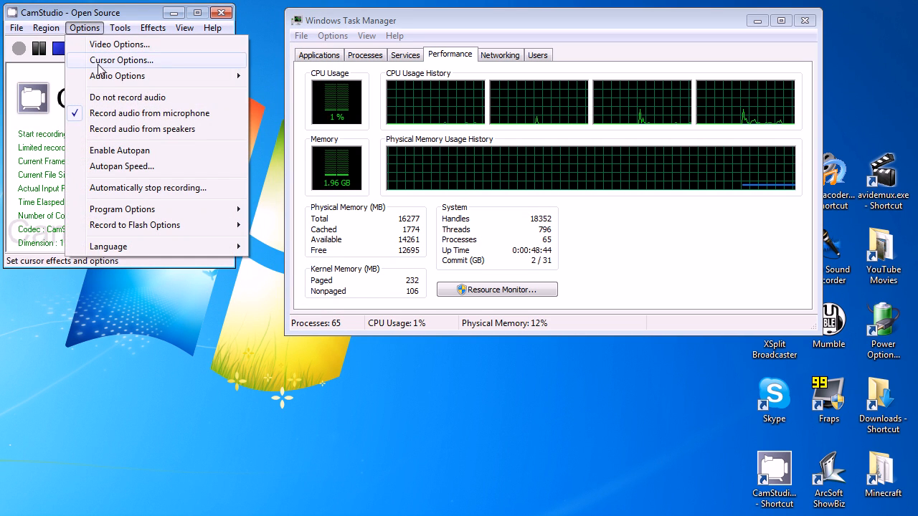
mouse_move(237, 76)
click(300, 80)
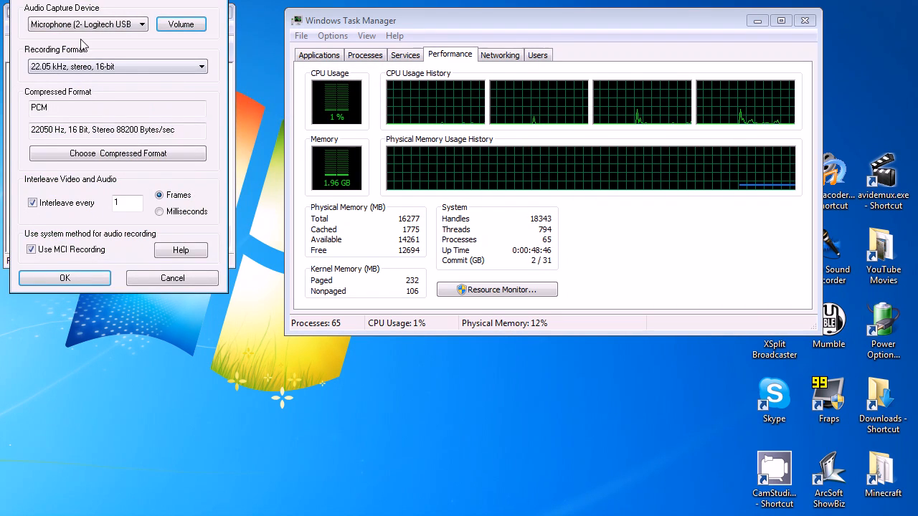
drag(105, 1, 122, 44)
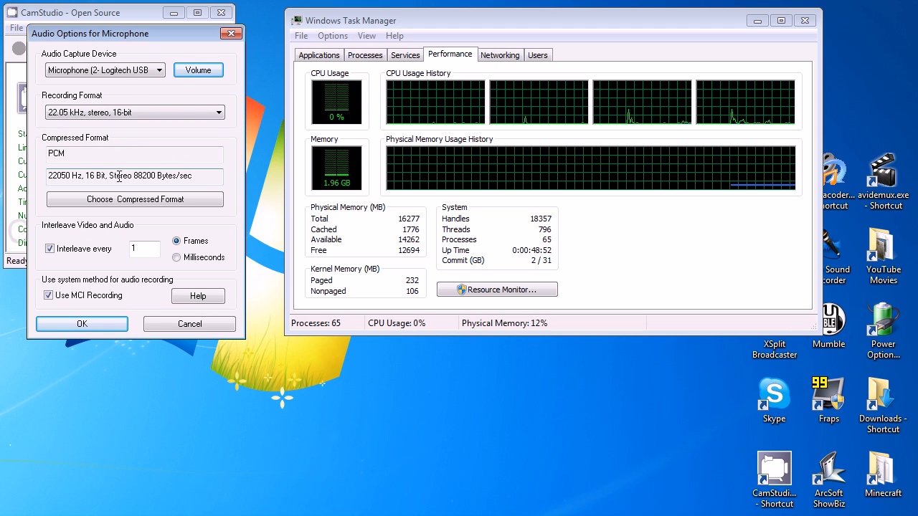
click(113, 326)
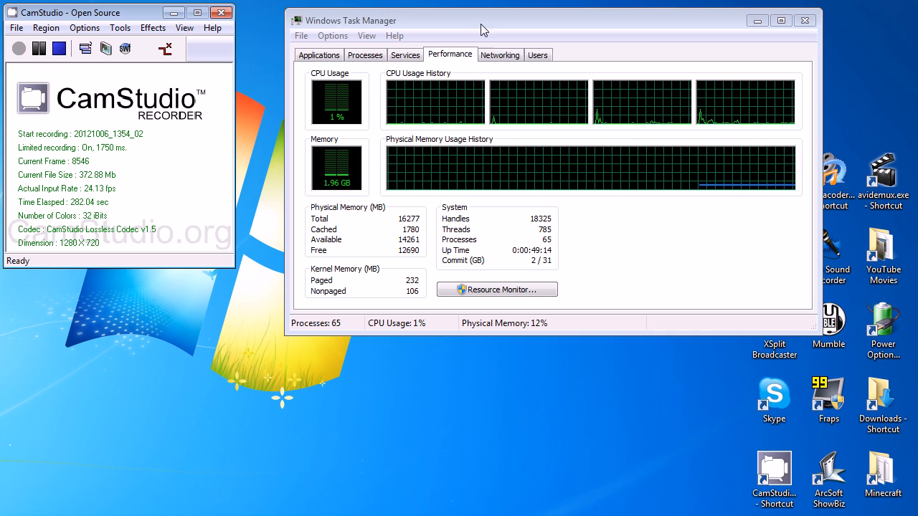
Close Task Manager and launch VirtualDub.exe from the vdub folder inside the YouTube Movies folder.
drag(480, 24, 442, 24)
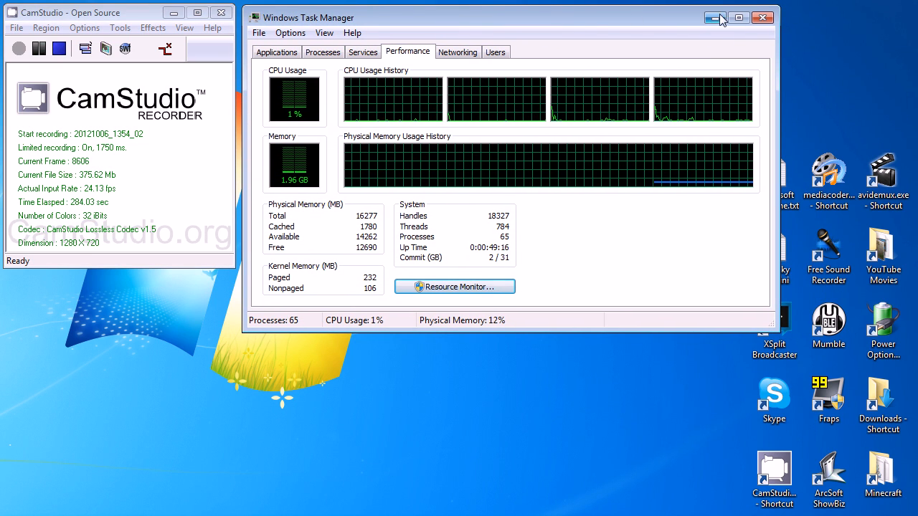
click(763, 17)
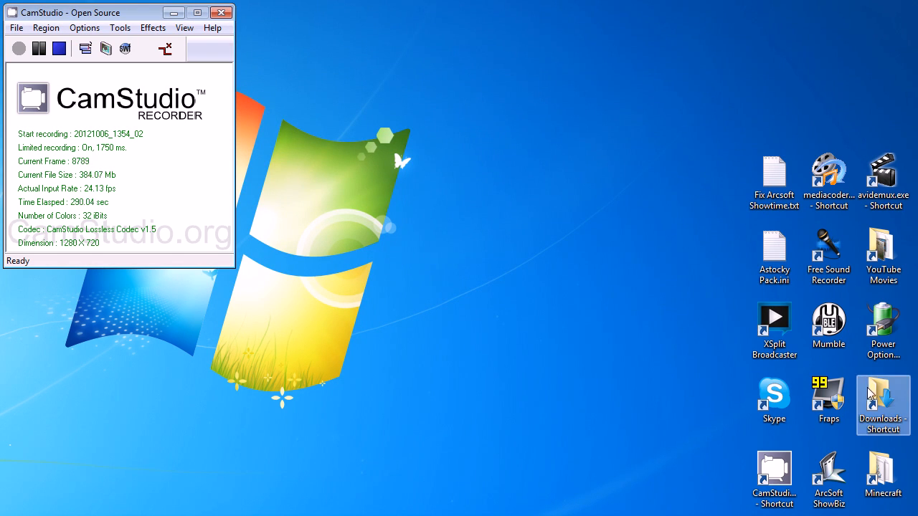
double_click(890, 281)
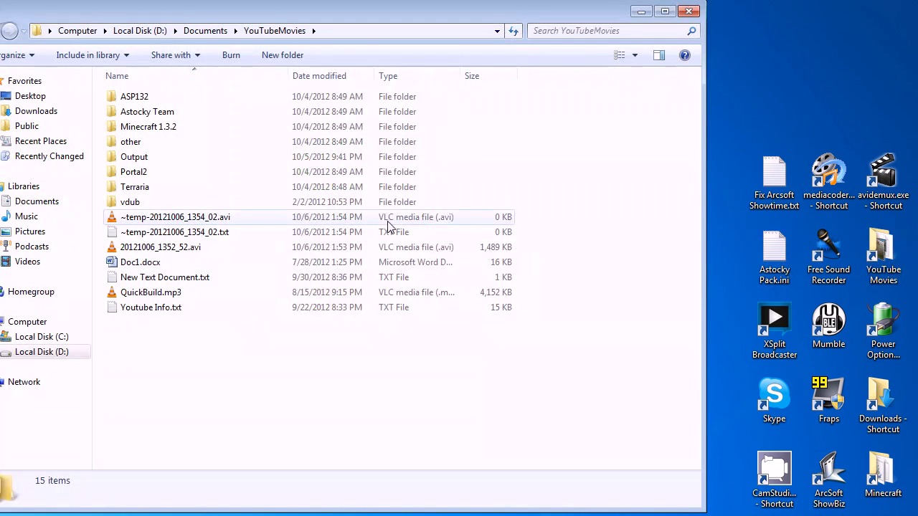
drag(251, 16, 293, 22)
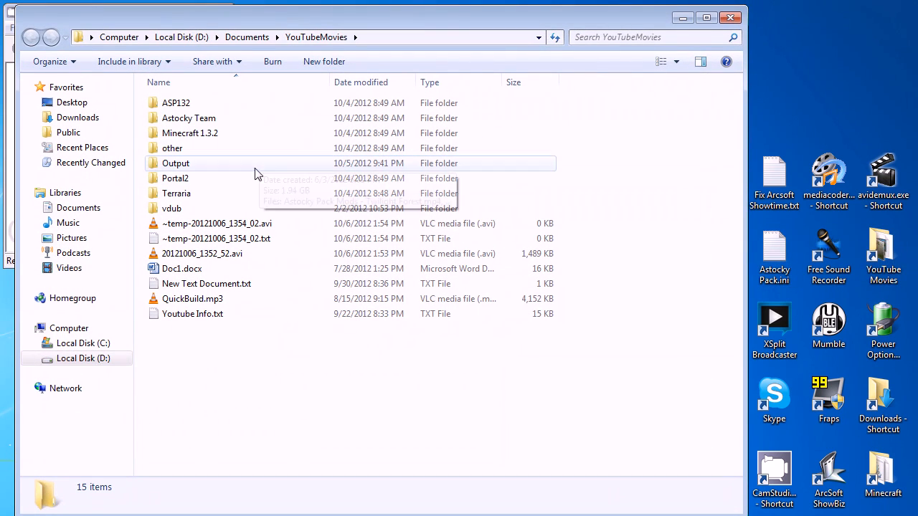
mouse_move(201, 214)
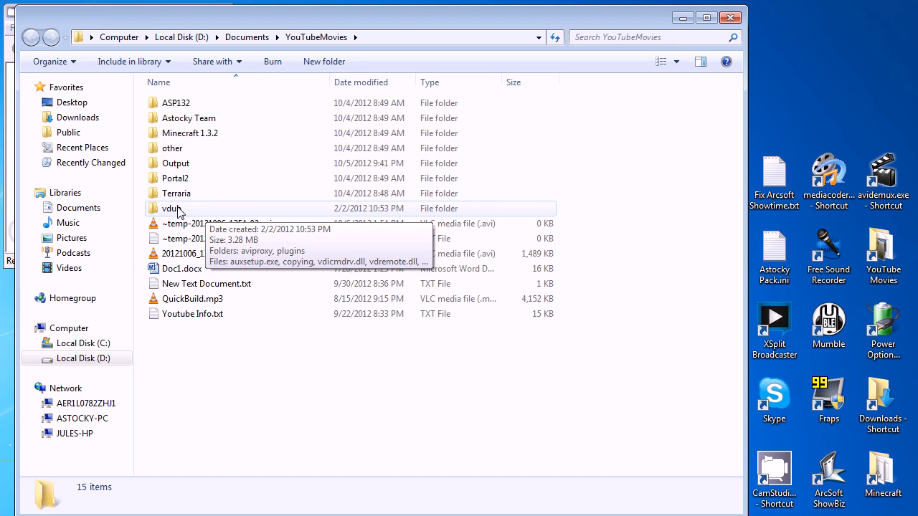
double_click(177, 208)
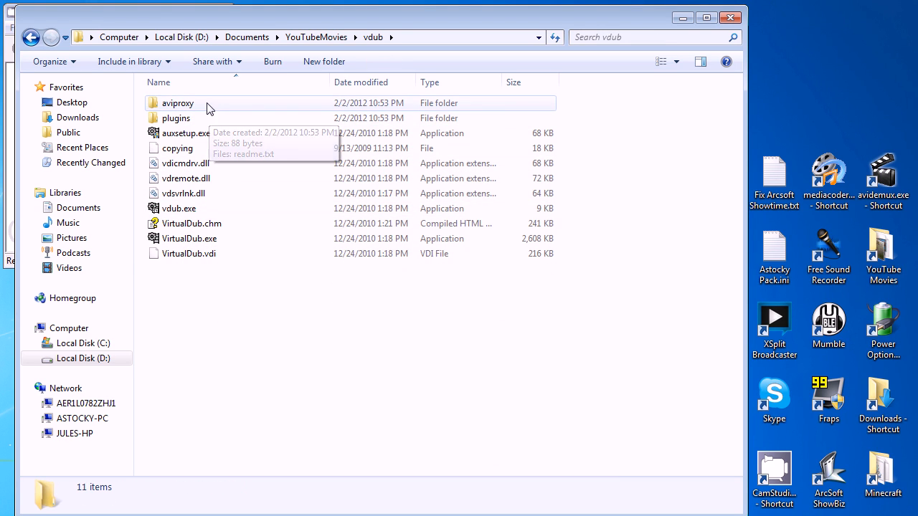
double_click(206, 238)
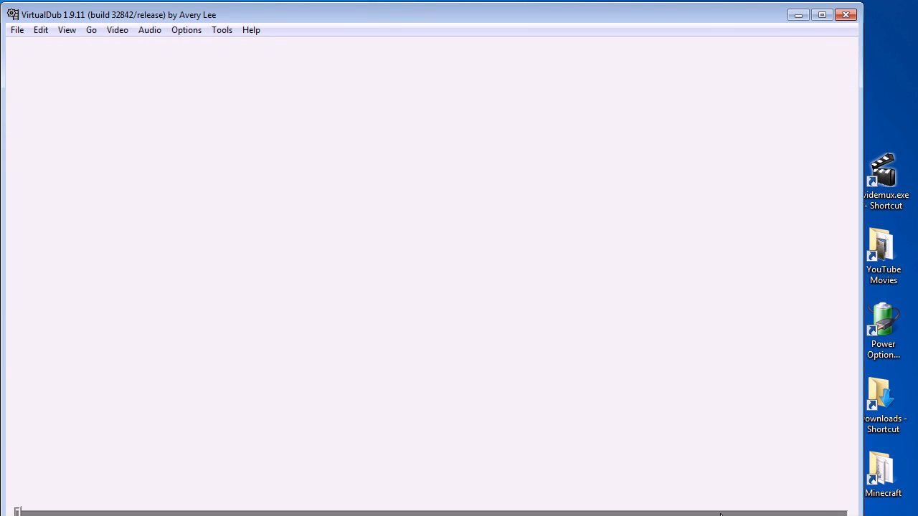
Look over VirtualDub's file commands and video processing modes, and quit it along with its folder window.
drag(859, 515, 910, 508)
click(16, 30)
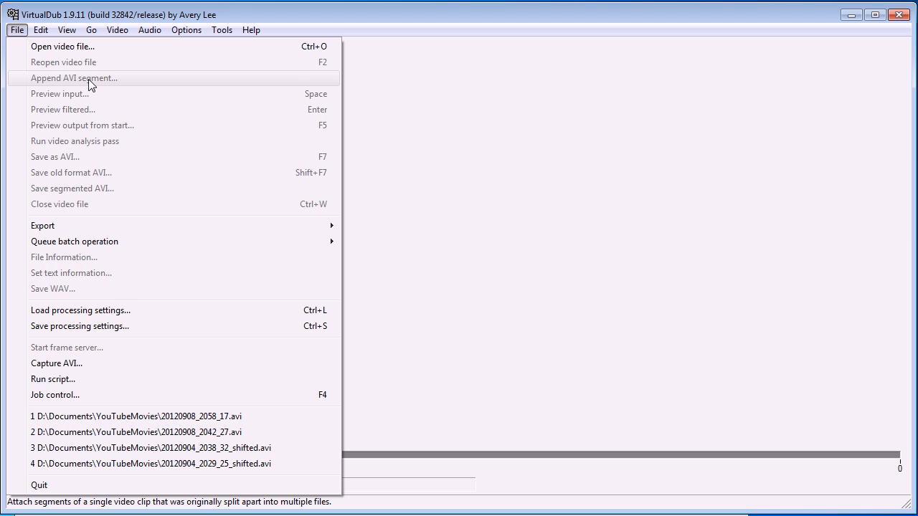
mouse_move(118, 36)
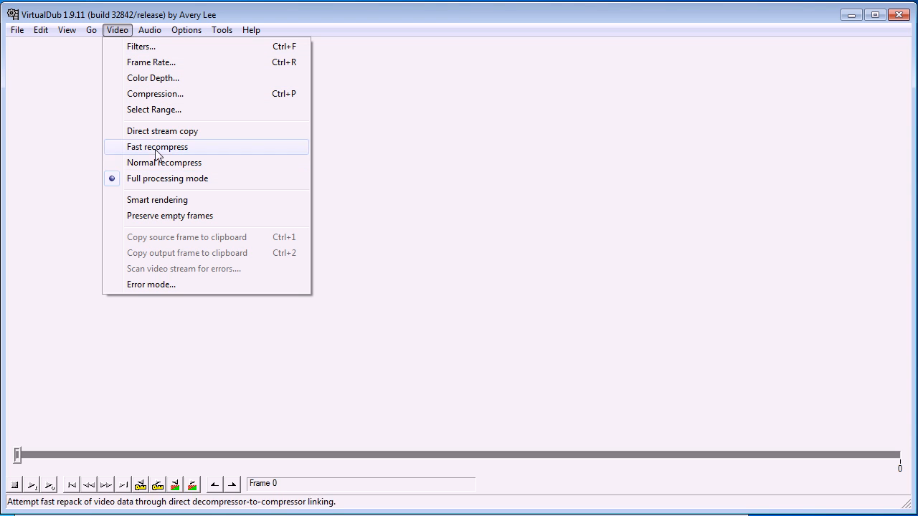
mouse_move(149, 29)
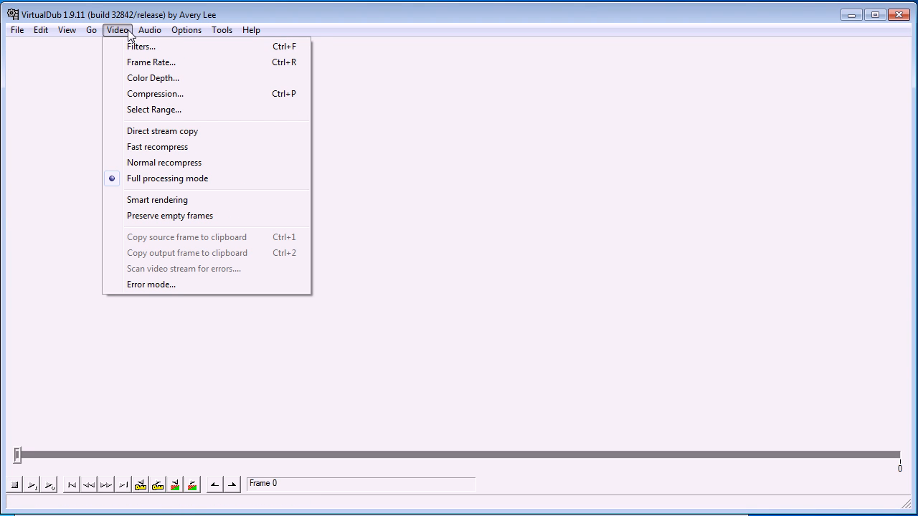
mouse_move(20, 34)
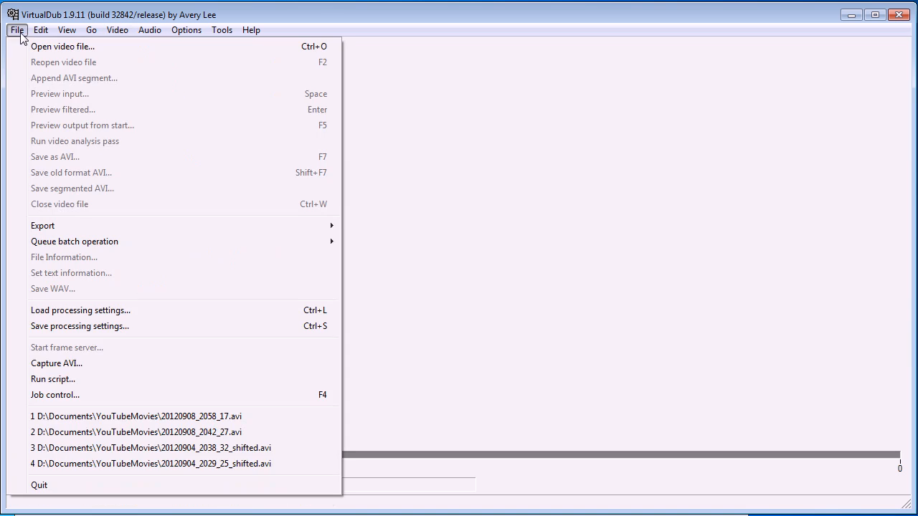
click(86, 489)
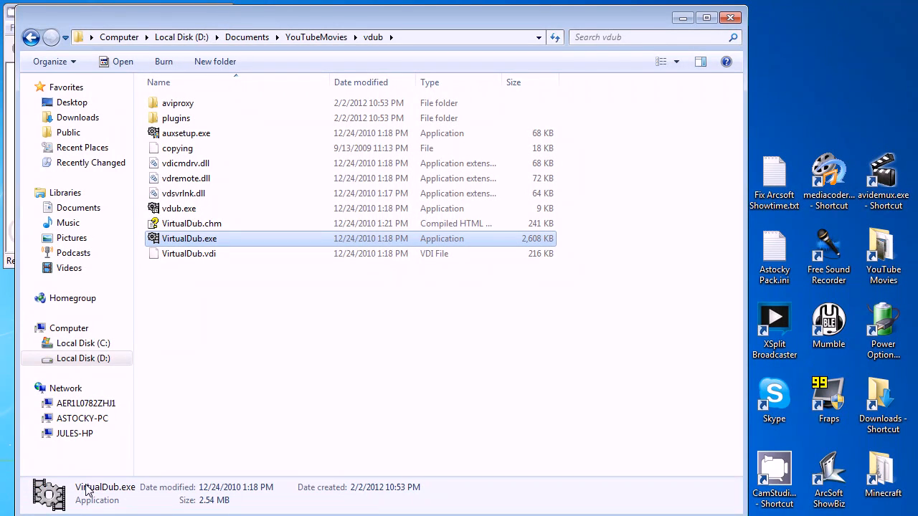
click(737, 19)
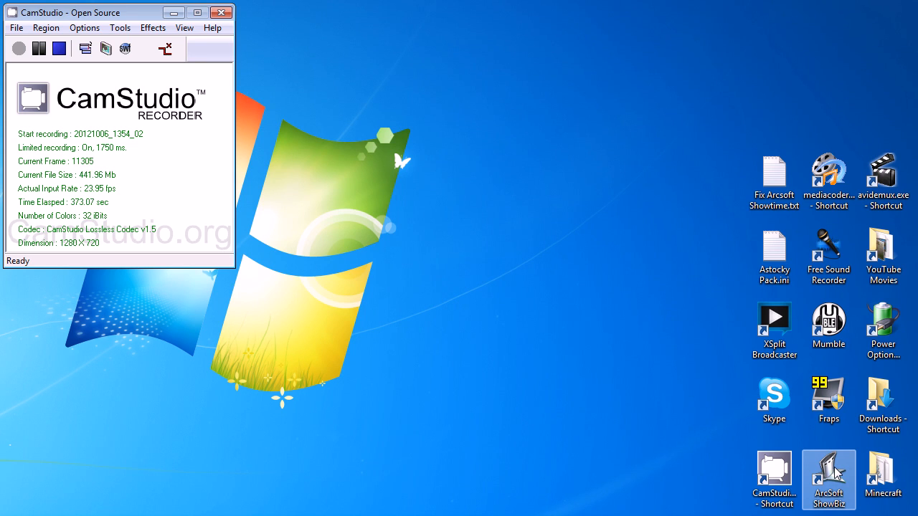
Launch MediaCoder, move its window up to fit on screen, and show its video encoding settings.
double_click(830, 172)
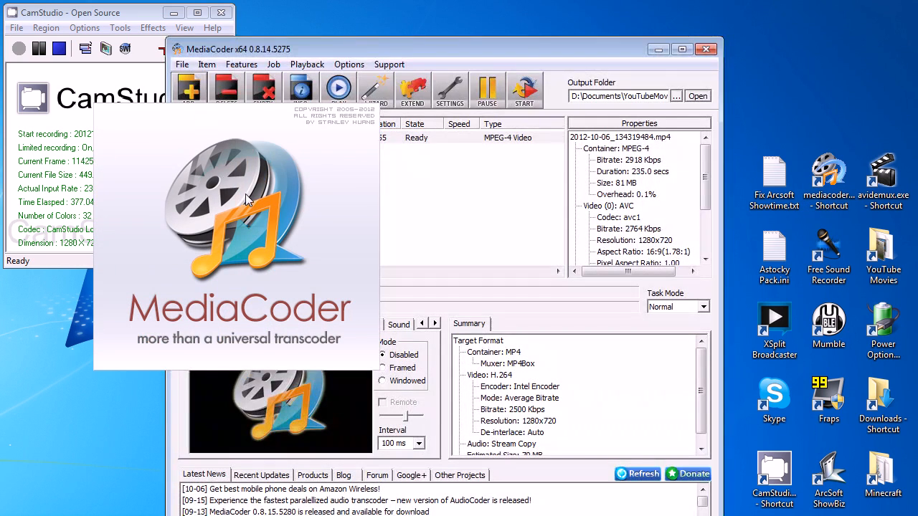
drag(323, 50, 341, 18)
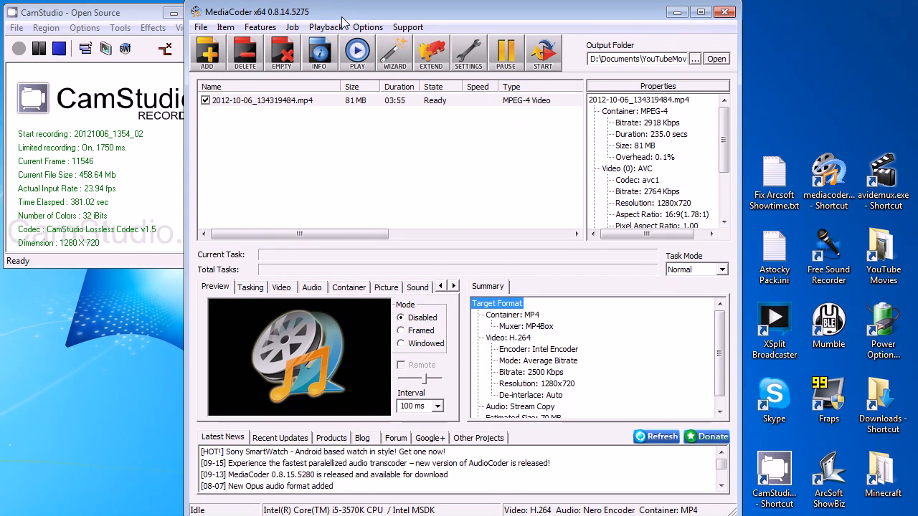
click(283, 288)
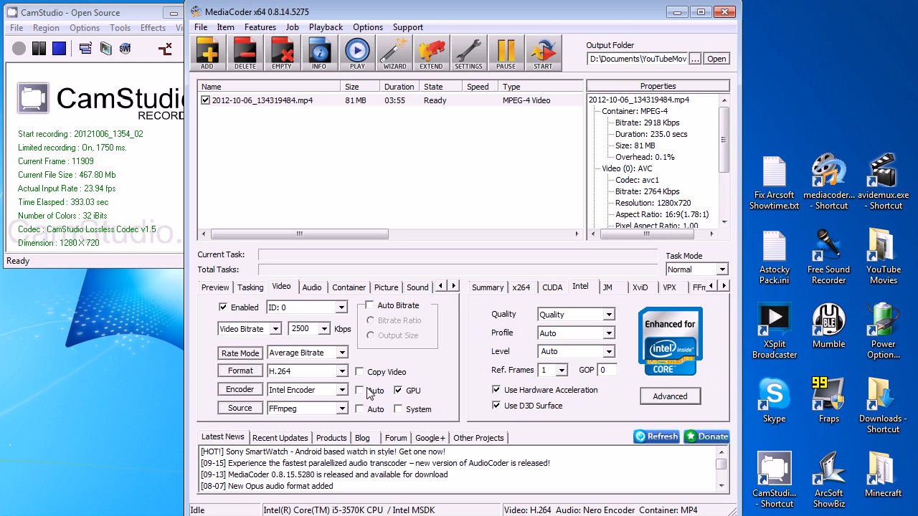
Remove 2012-10-06_134319484.mp4 from the MediaCoder job list and view the available video encoders, keeping Intel Encoder.
click(271, 103)
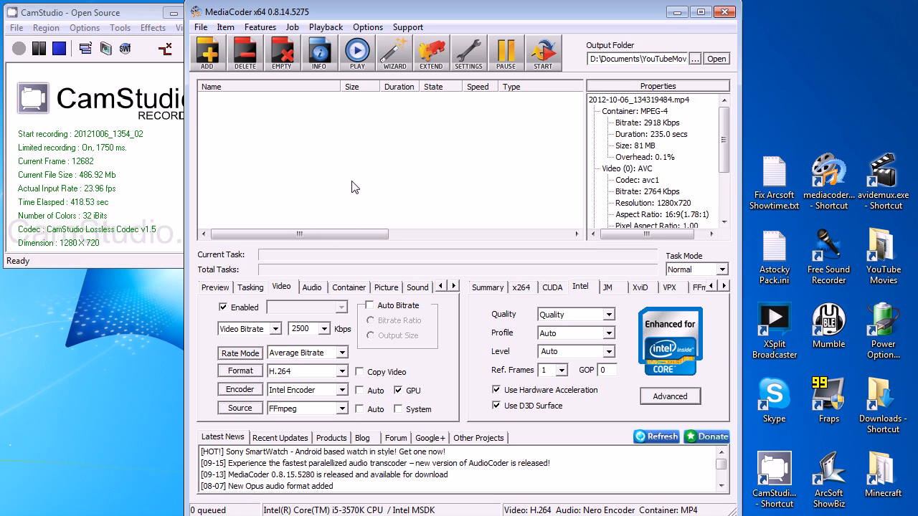
click(343, 390)
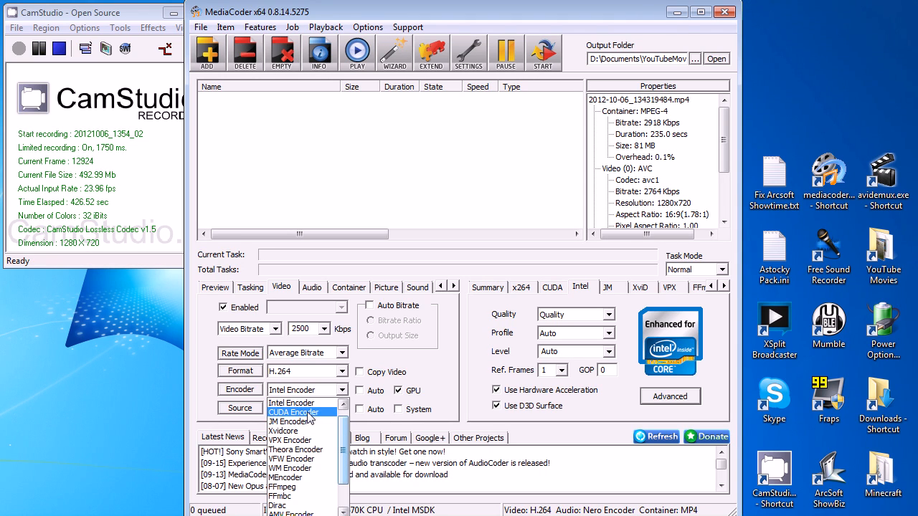
click(439, 374)
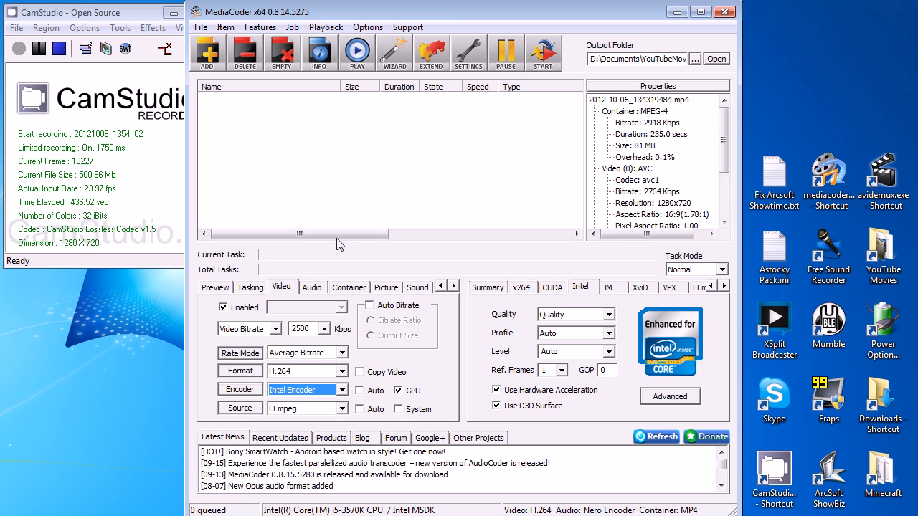
Open the YouTube Movies shortcut again and relaunch VirtualDub.exe from its vdub folder.
click(58, 515)
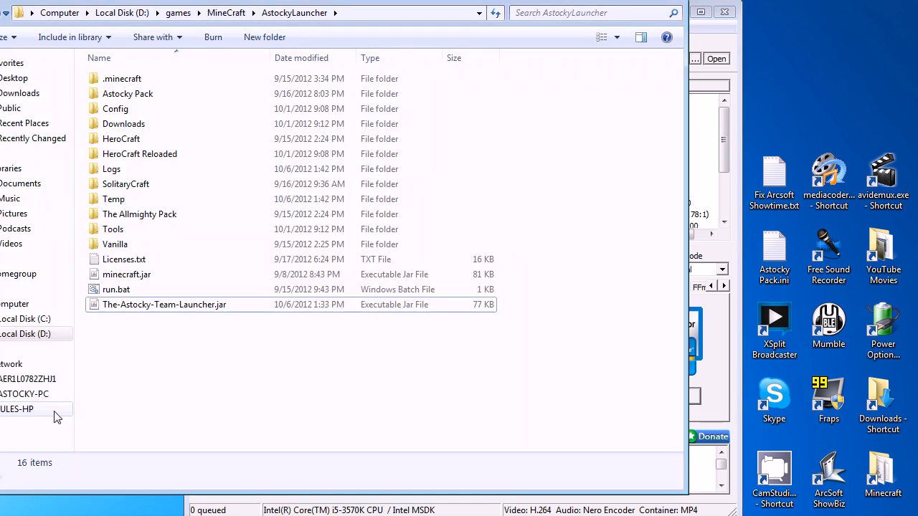
drag(601, 2, 682, 29)
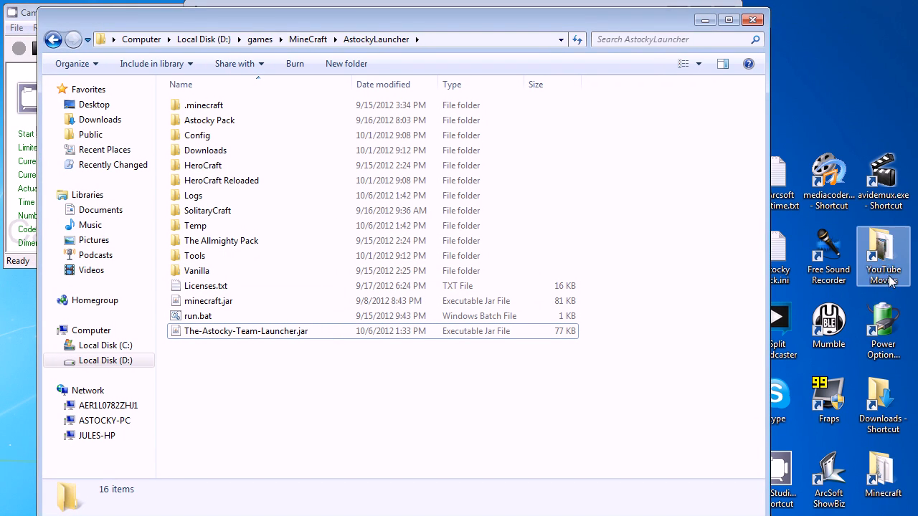
double_click(883, 255)
double_click(248, 231)
double_click(244, 260)
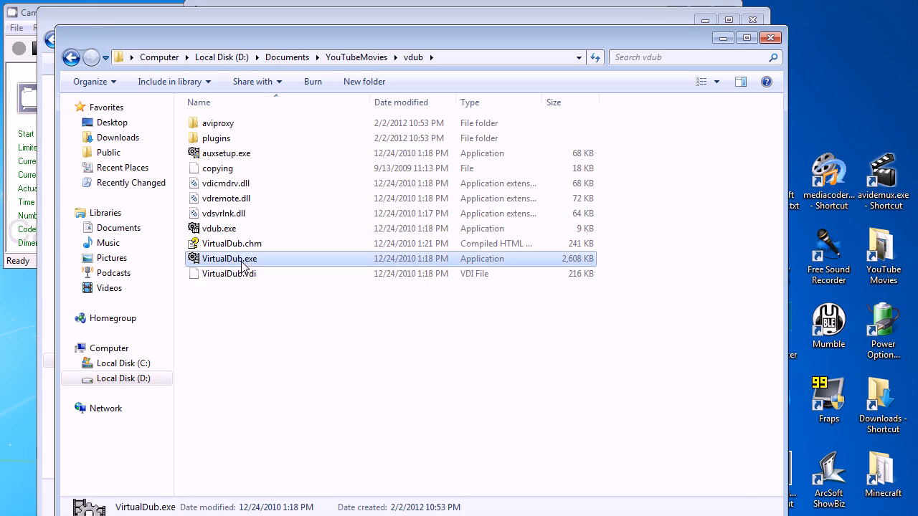
Point out VirtualDub's Direct stream copy mode, quit the program, and clear the open folder windows to return to MediaCoder.
click(118, 30)
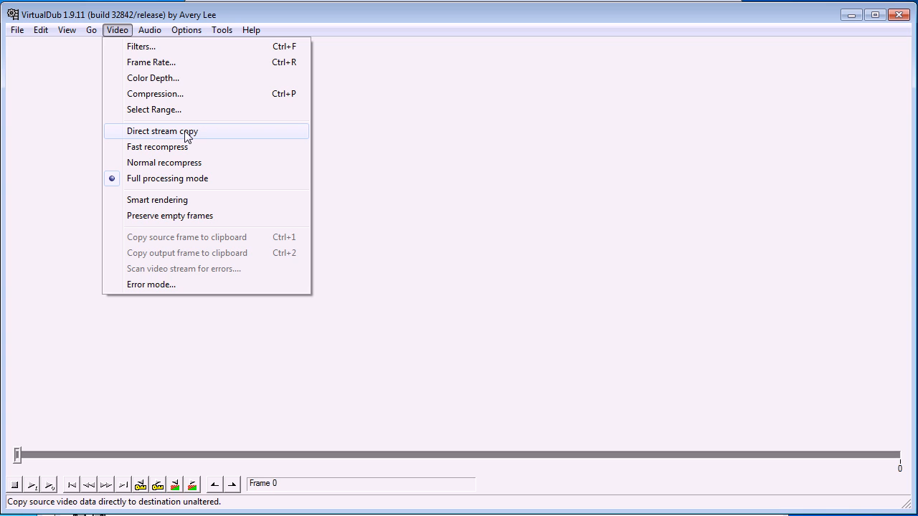
click(228, 18)
click(17, 30)
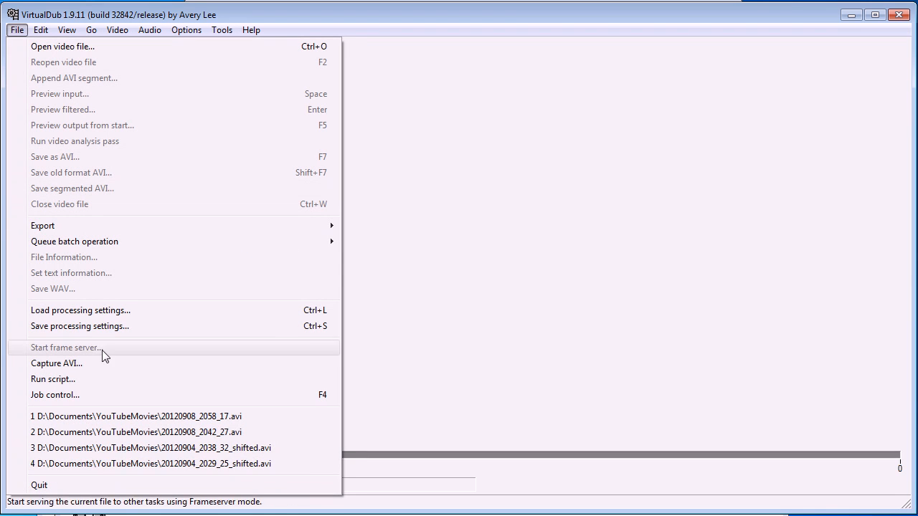
click(113, 488)
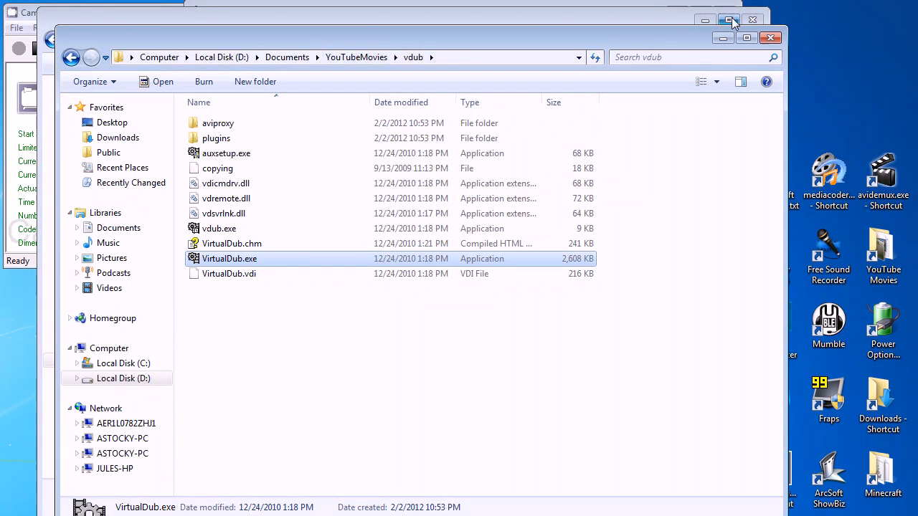
click(770, 38)
click(705, 22)
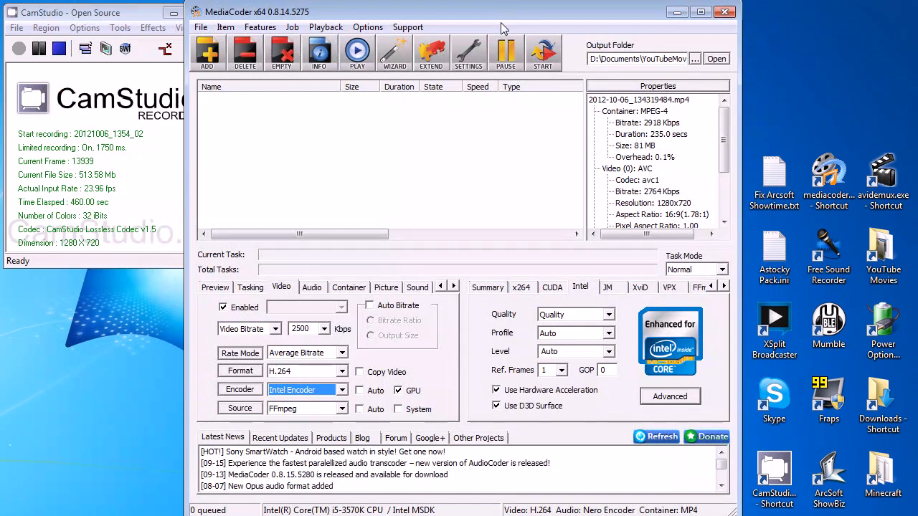
Close MediaCoder, launch Avidemux, and place its window clear of the CamStudio recorder.
drag(499, 14, 501, 16)
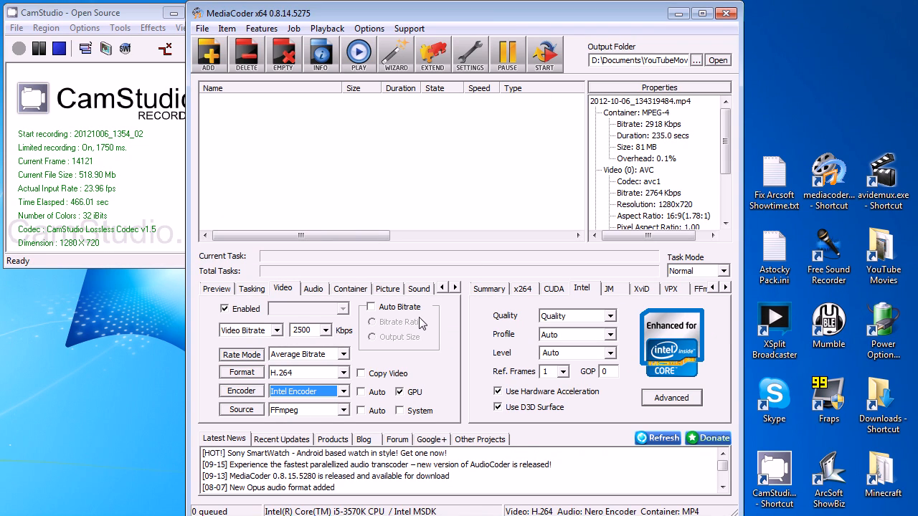
click(726, 14)
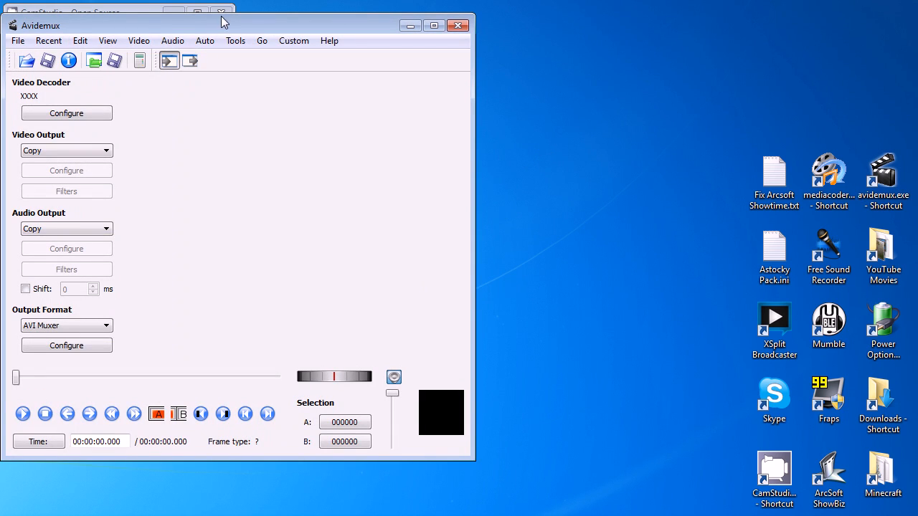
drag(222, 22, 488, 54)
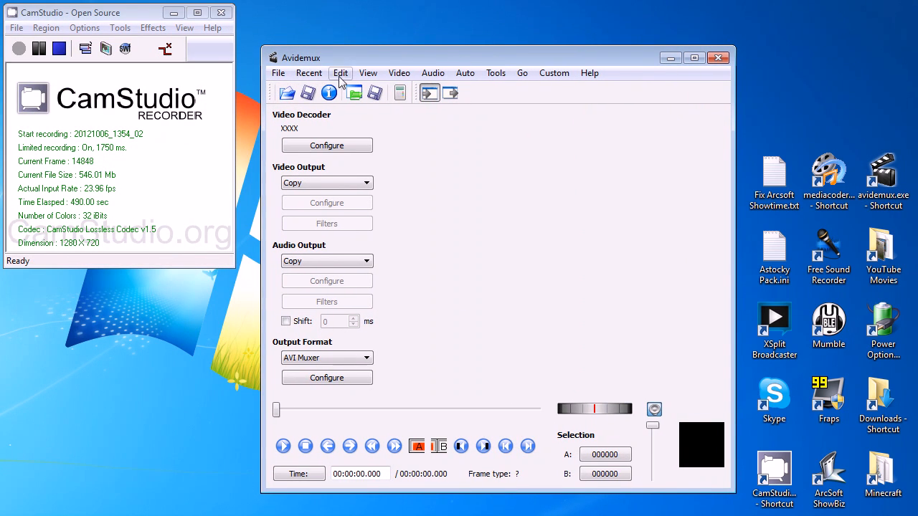
Show Avidemux's file commands for opening a video and appending another clip to it.
click(279, 74)
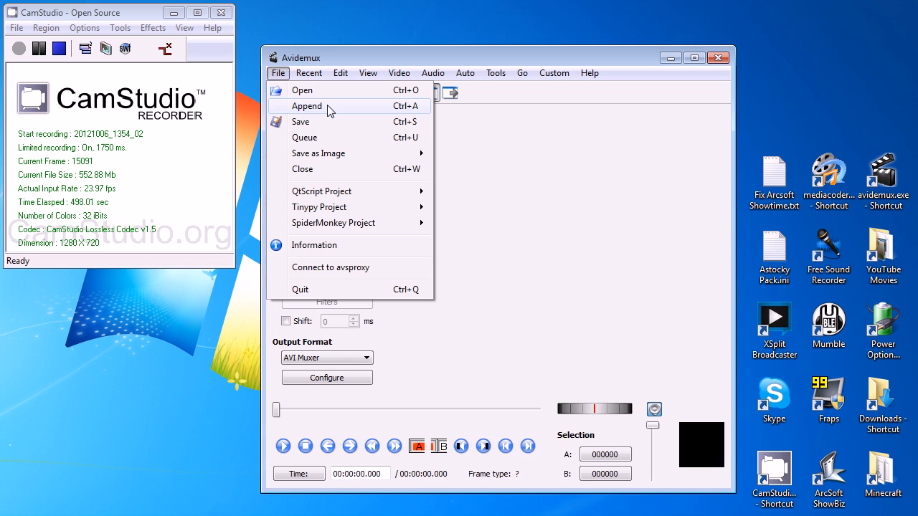
click(348, 64)
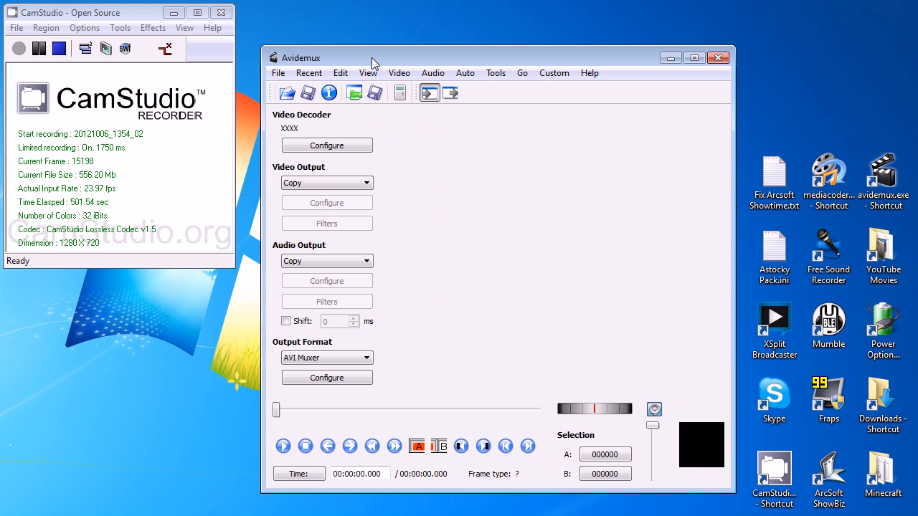
click(277, 72)
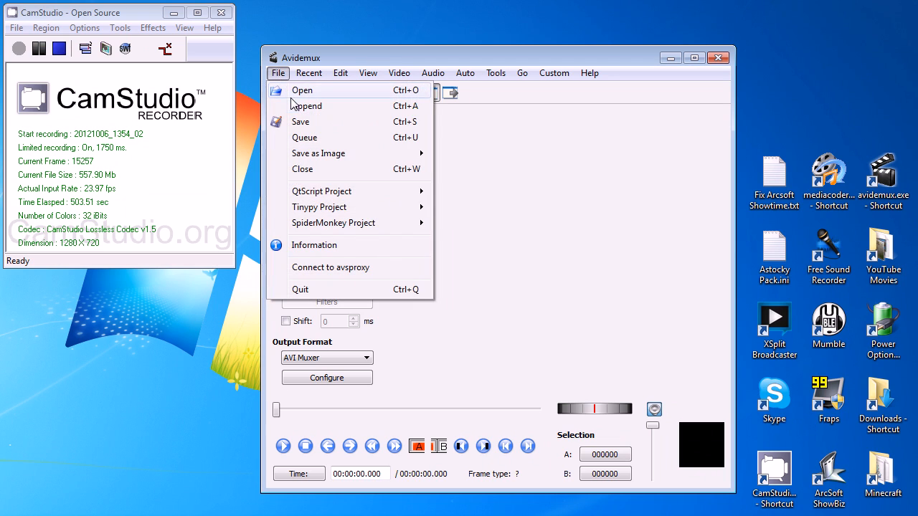
click(346, 62)
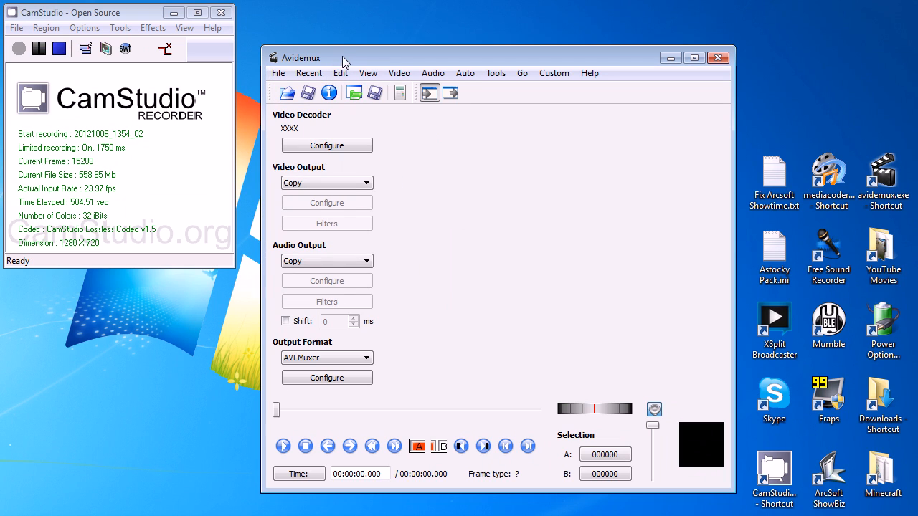
Examine the available video output and audio output encoders, keeping both on Copy.
click(330, 185)
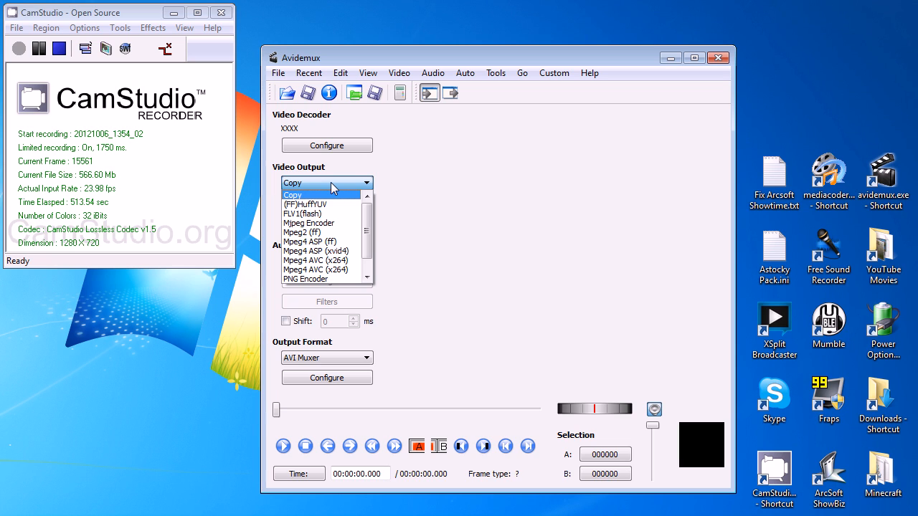
mouse_move(368, 231)
mouse_down()
mouse_move(368, 258)
mouse_move(368, 231)
mouse_up()
click(366, 179)
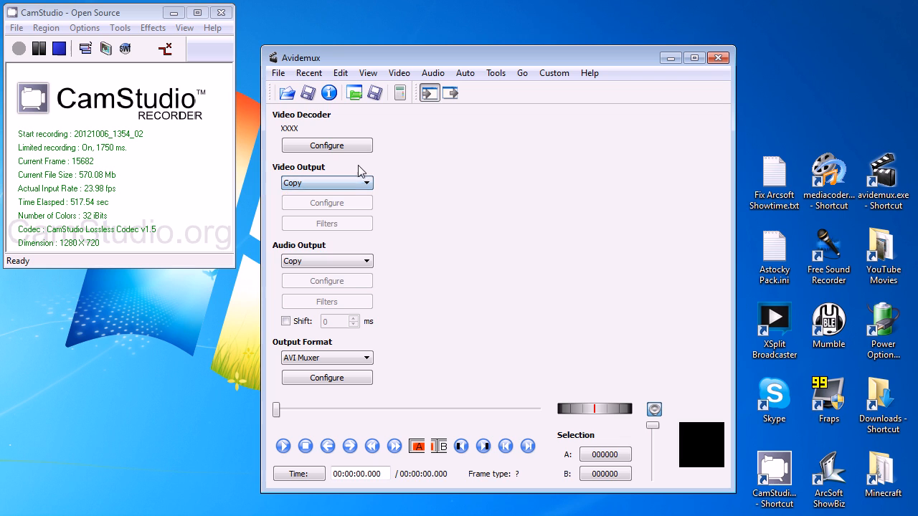
click(342, 269)
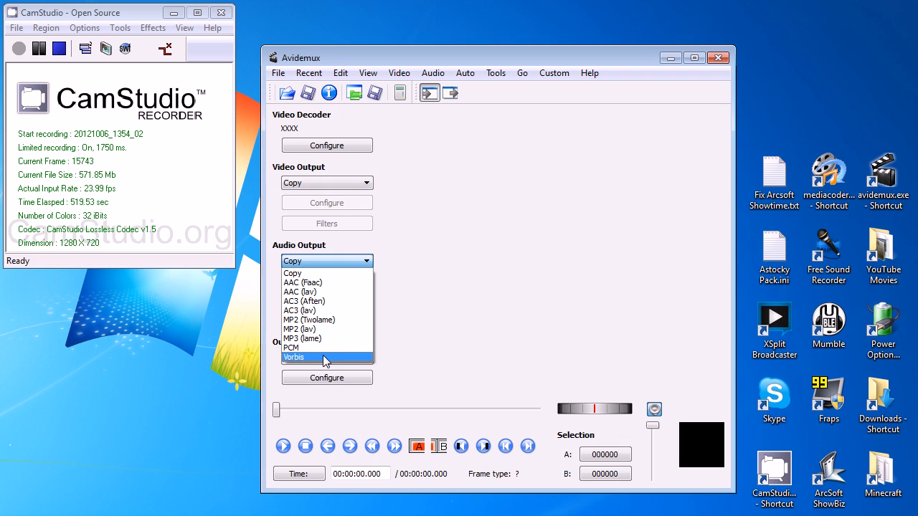
click(340, 248)
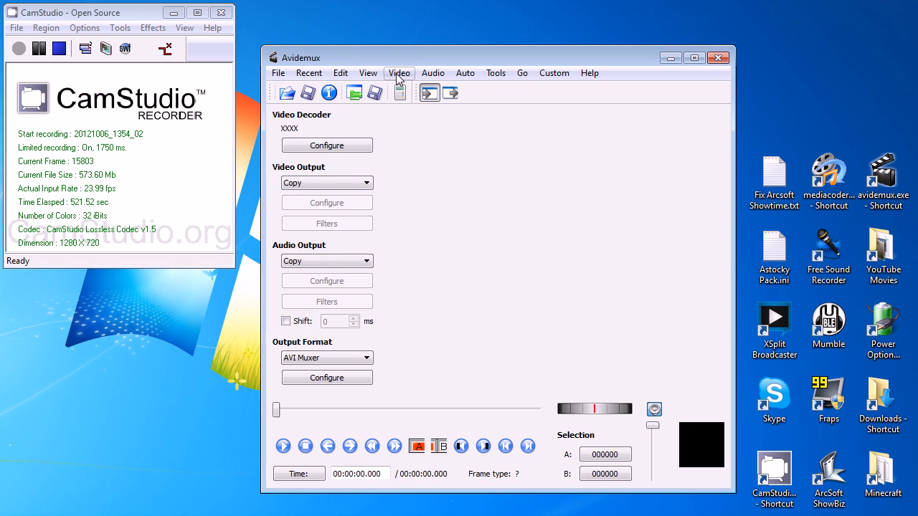
Look over the output format setting and the video, audio and auto-preset commands, leaving everything unchanged.
click(428, 74)
mouse_move(399, 73)
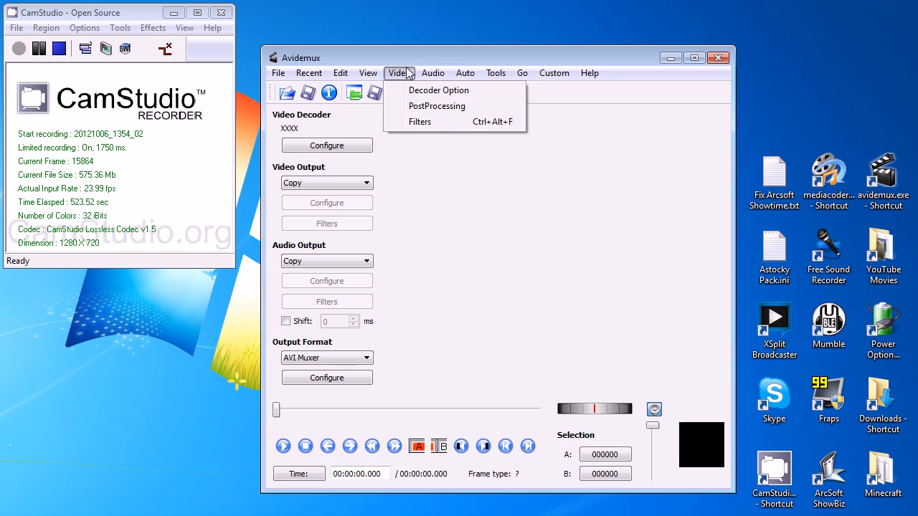
click(434, 55)
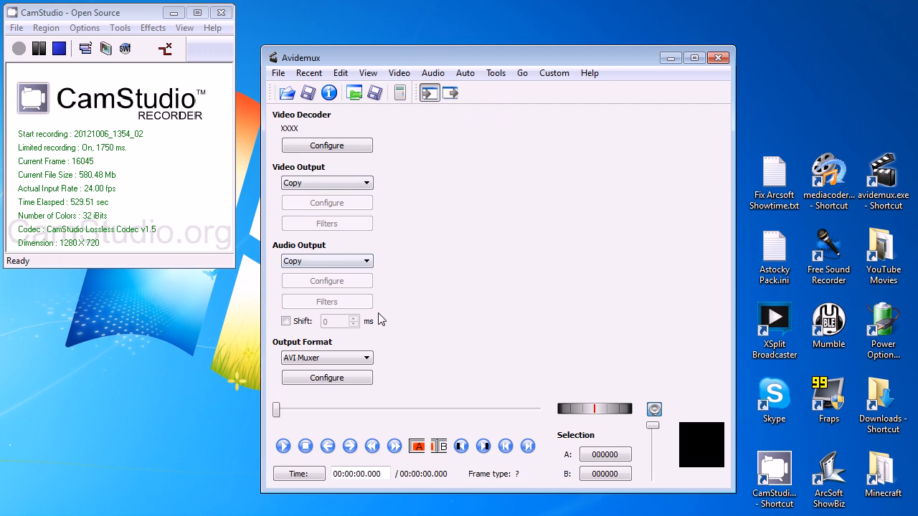
click(367, 358)
click(367, 351)
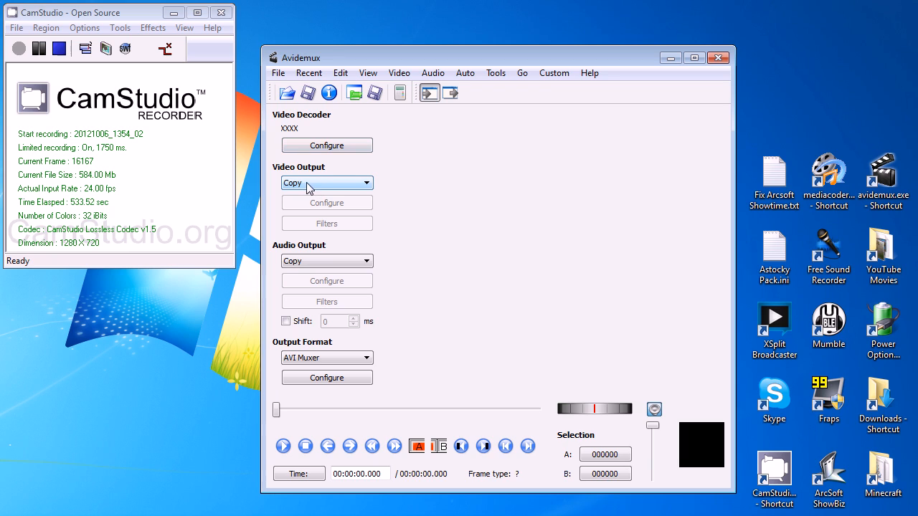
click(432, 73)
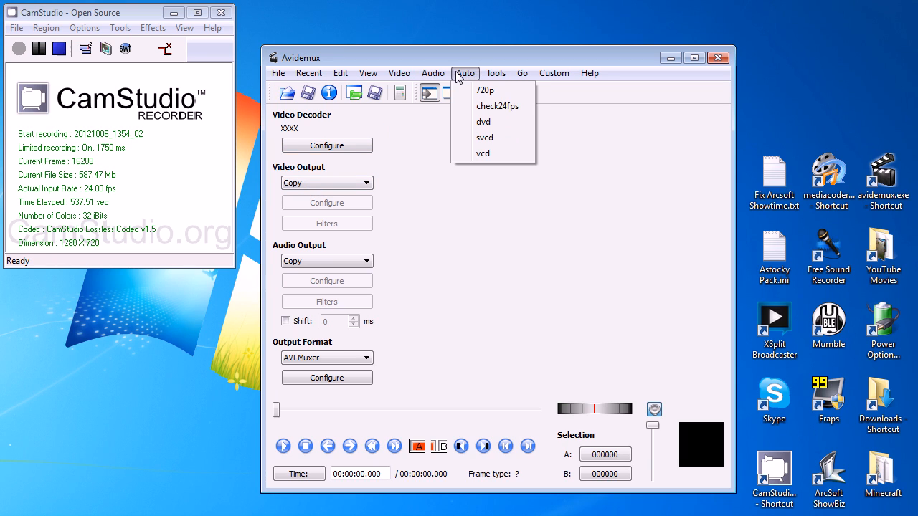
mouse_move(407, 81)
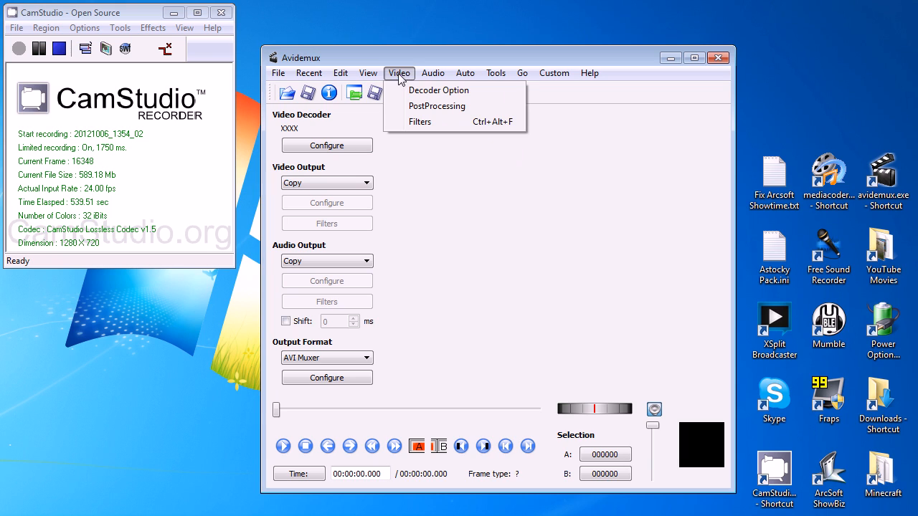
mouse_move(372, 78)
click(379, 59)
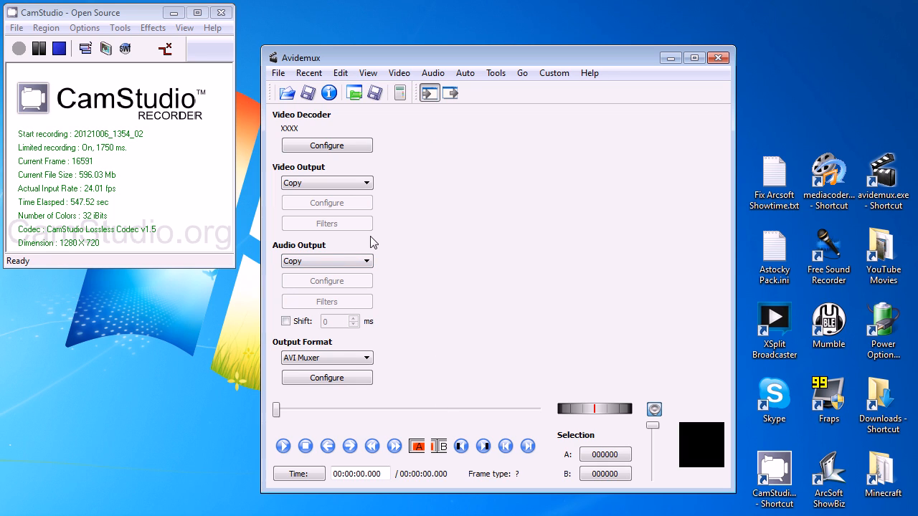
Set the audio output to MP3 (lame), shift the Avidemux window slightly, and recheck the encoder choices.
click(362, 262)
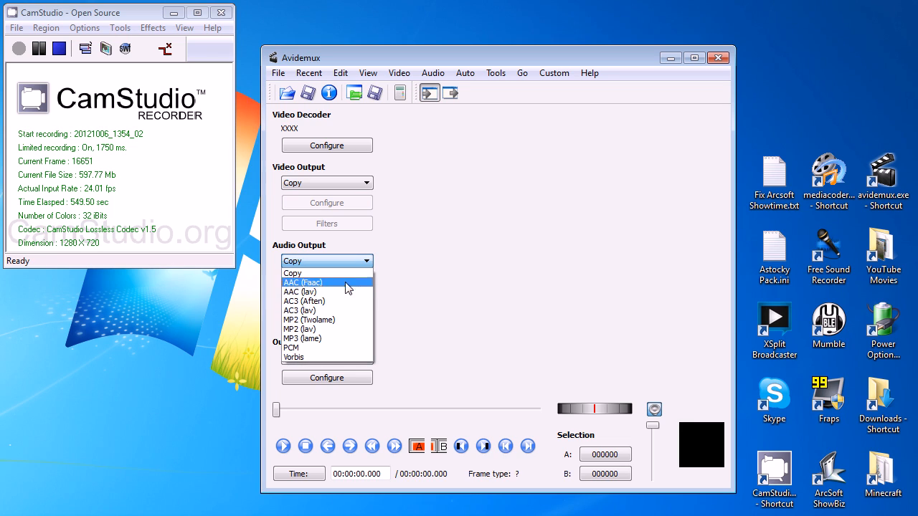
click(328, 339)
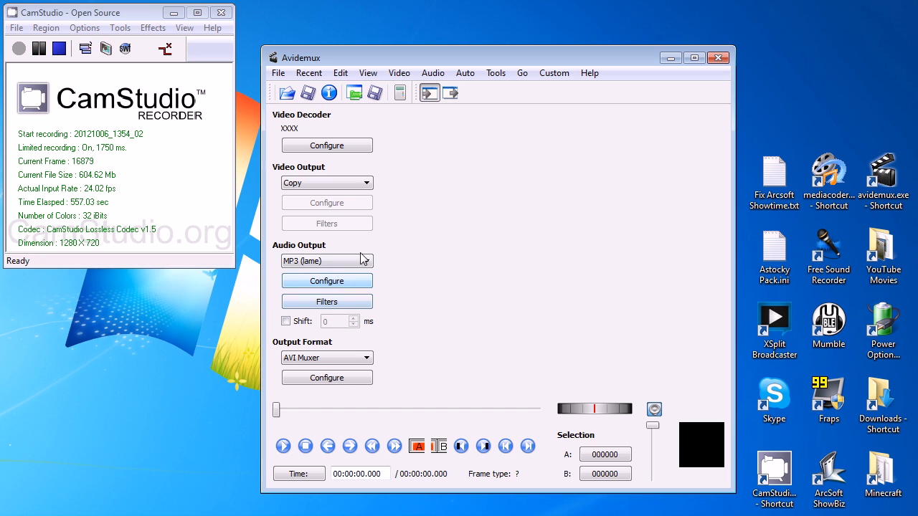
drag(492, 62, 467, 53)
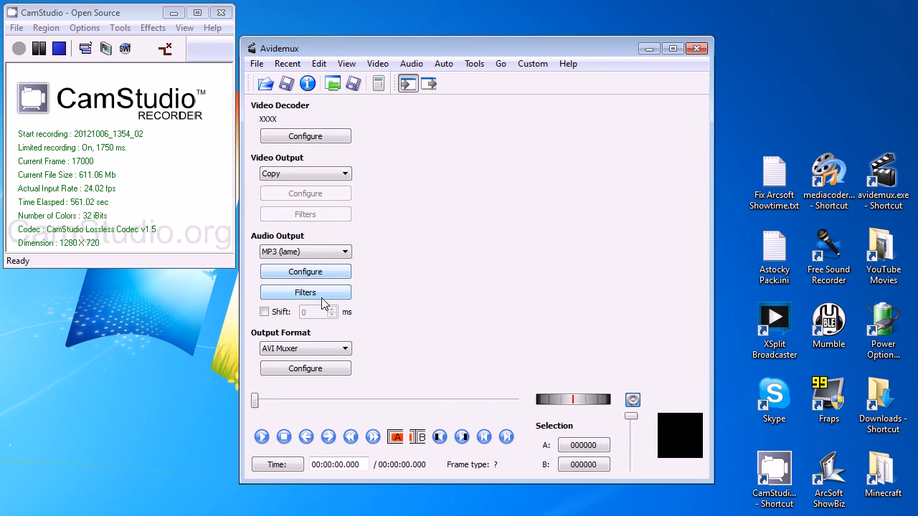
click(344, 259)
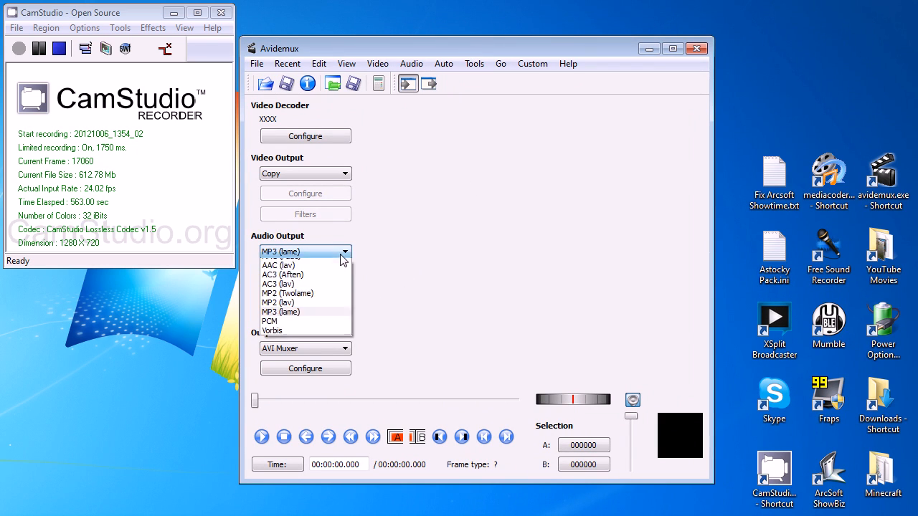
click(344, 255)
Open the Half Life 2 Stream FLV recording from the Justin_TwitchTV folder in XSplit Recordings, and move the window to fit on screen.
click(256, 63)
click(264, 80)
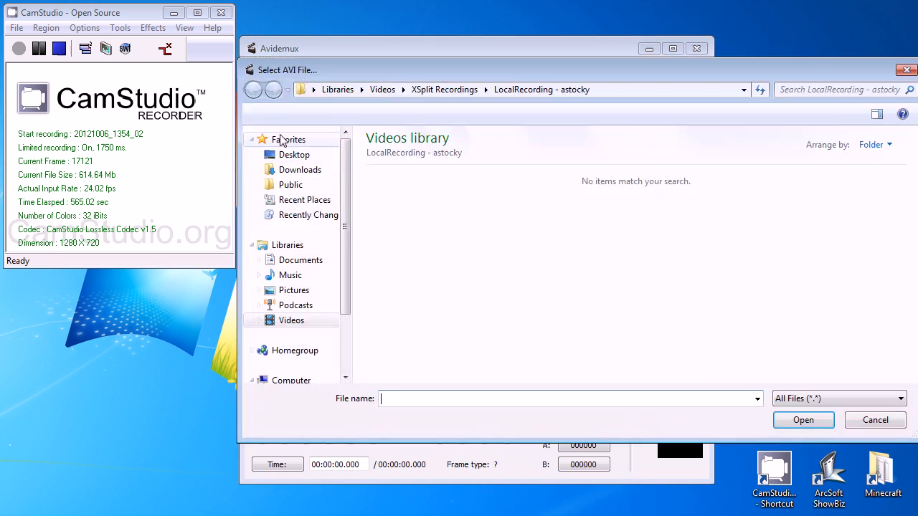
click(442, 89)
double_click(402, 222)
click(407, 226)
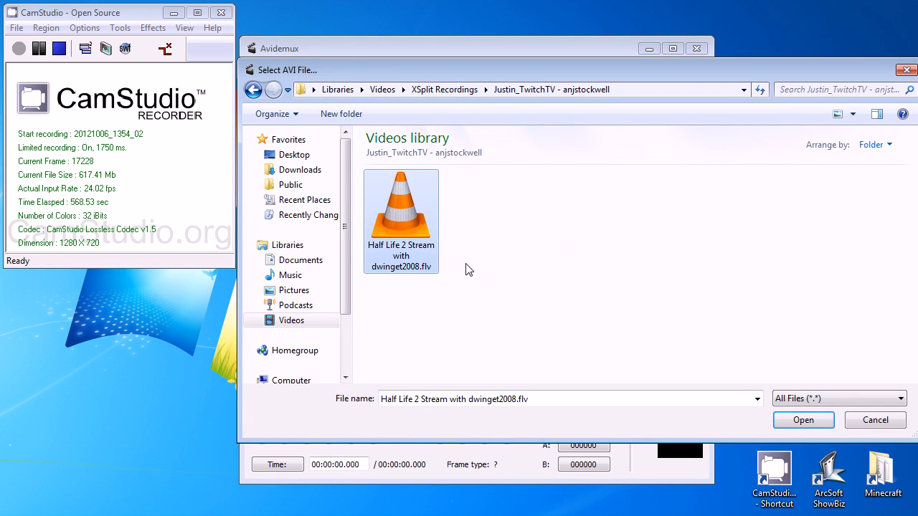
click(802, 420)
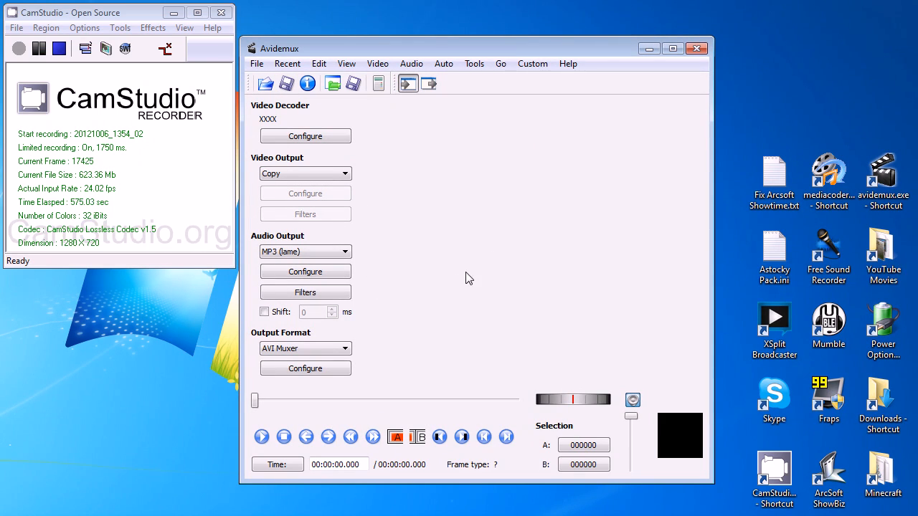
key(alt+f)
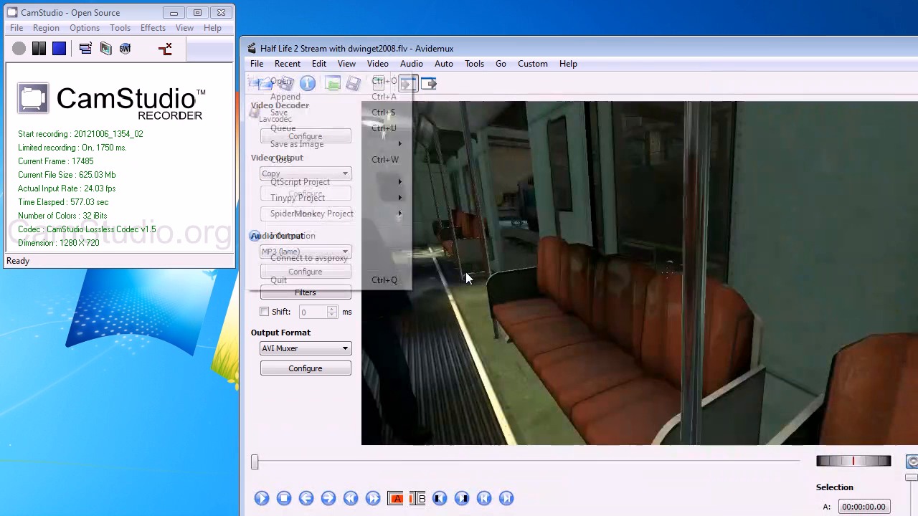
click(588, 53)
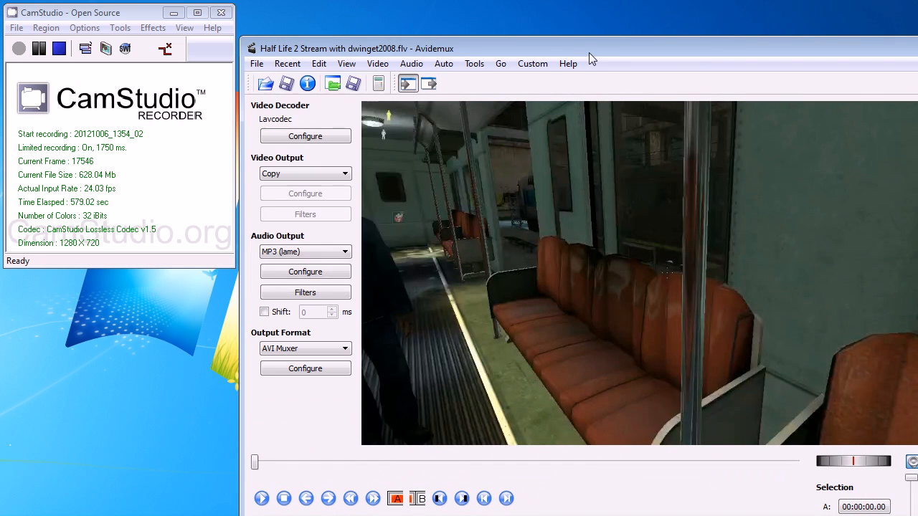
drag(589, 52, 504, 19)
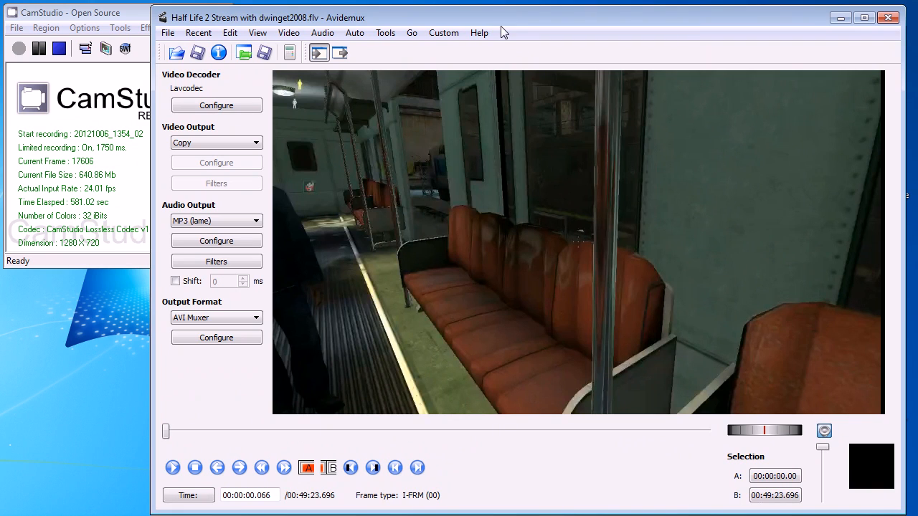
Open the audio filters and view the frame rate change options, keeping None.
click(238, 261)
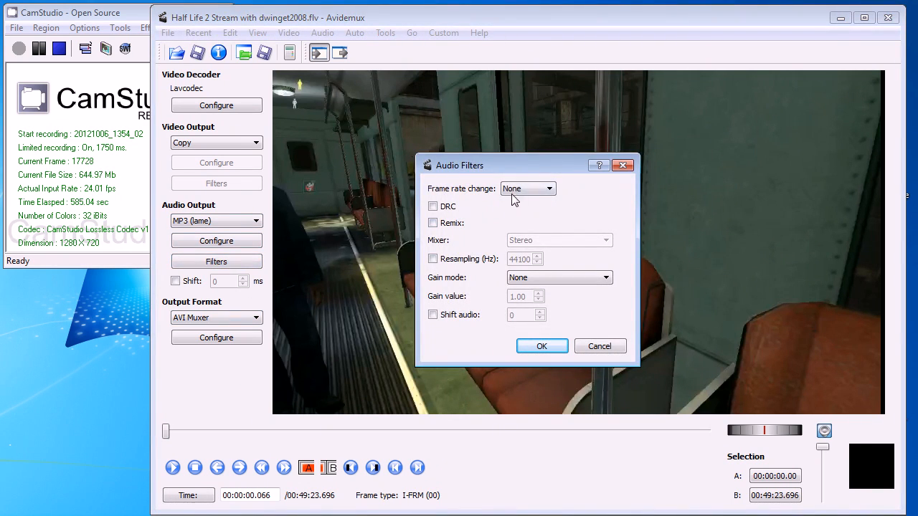
click(533, 192)
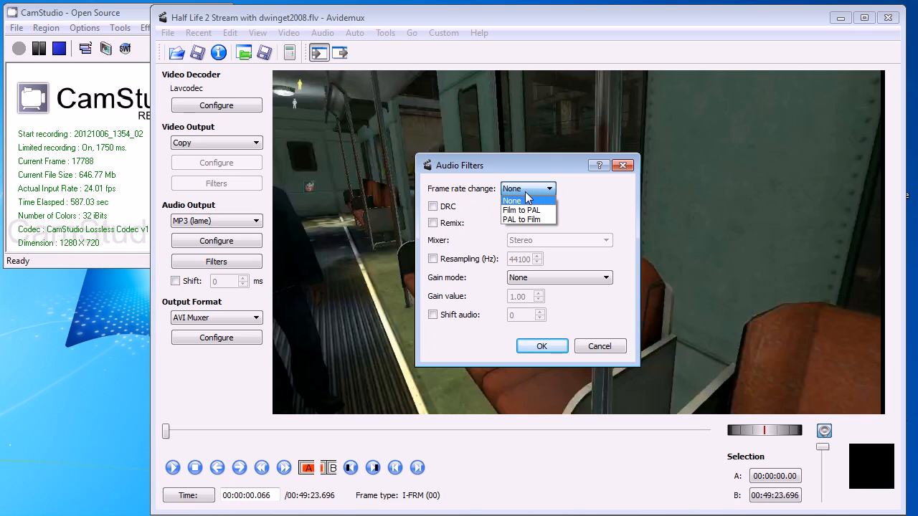
click(529, 199)
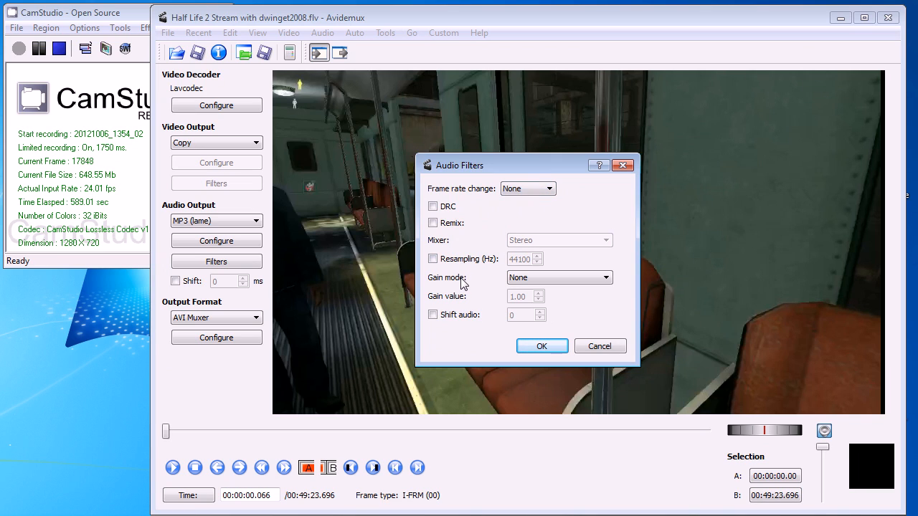
Set the audio gain mode to Manual (dB) with a gain value of 3.00.
click(551, 282)
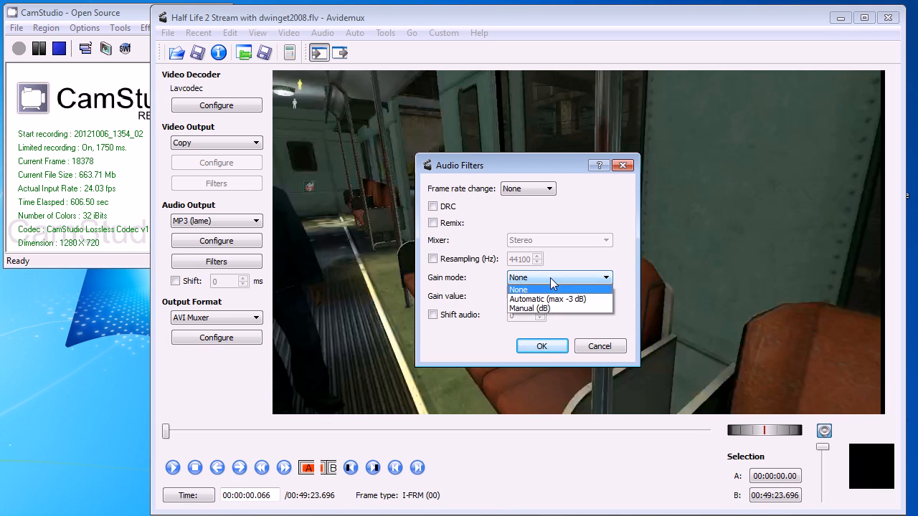
click(545, 309)
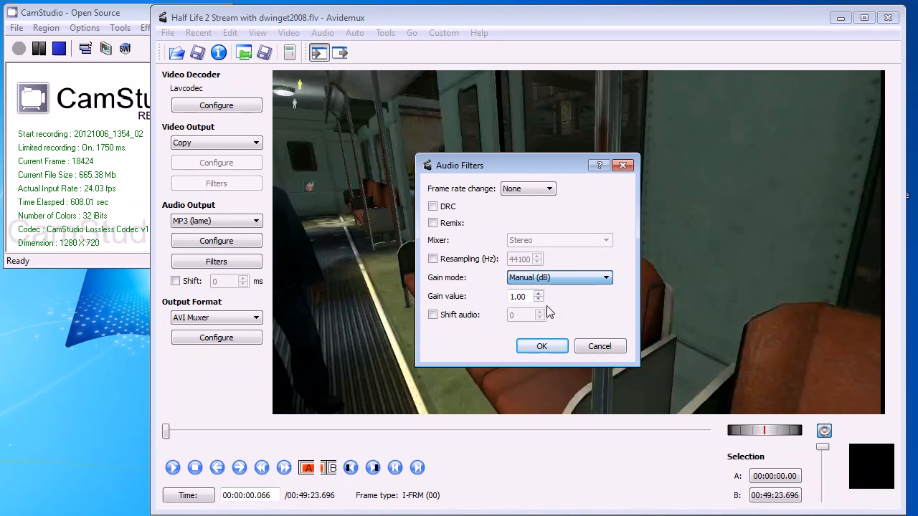
double_click(508, 297)
text(3)
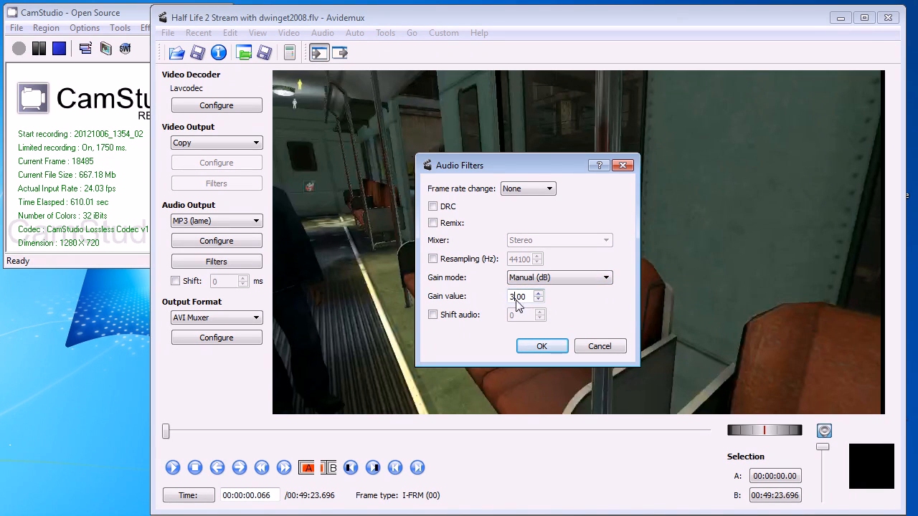
click(551, 280)
click(552, 280)
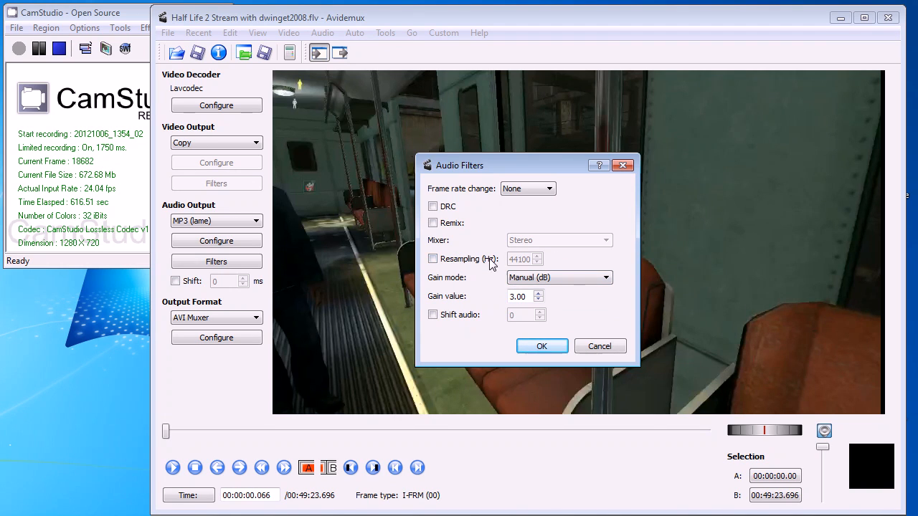
Toggle resampling on and off, and enable Remix to view the mixer choices, keeping Stereo.
click(463, 261)
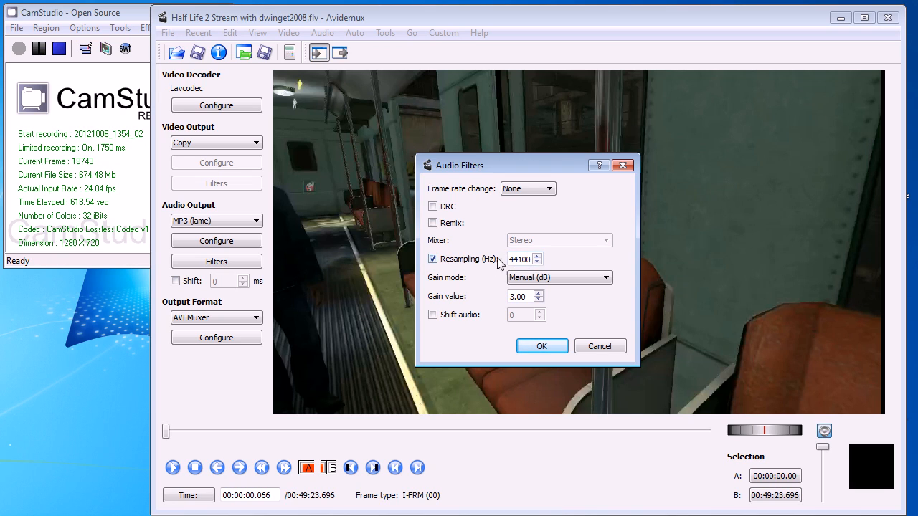
click(470, 262)
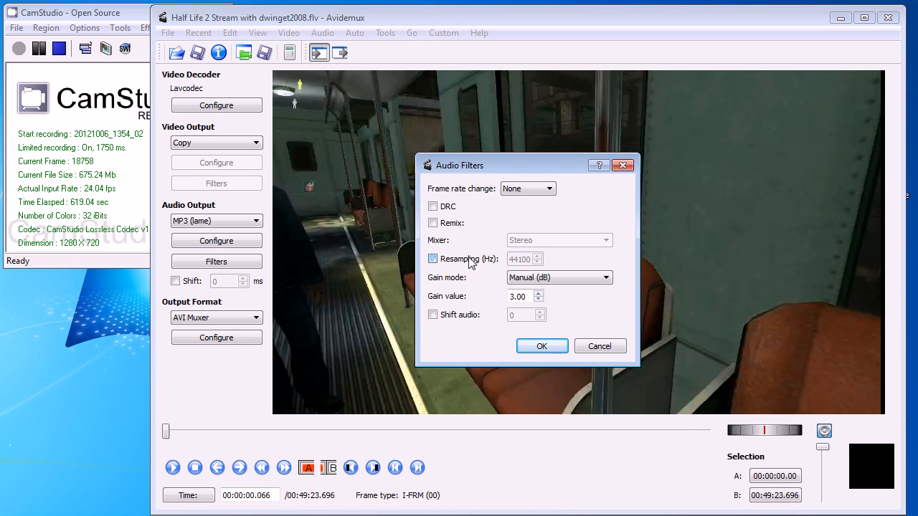
click(452, 223)
click(538, 240)
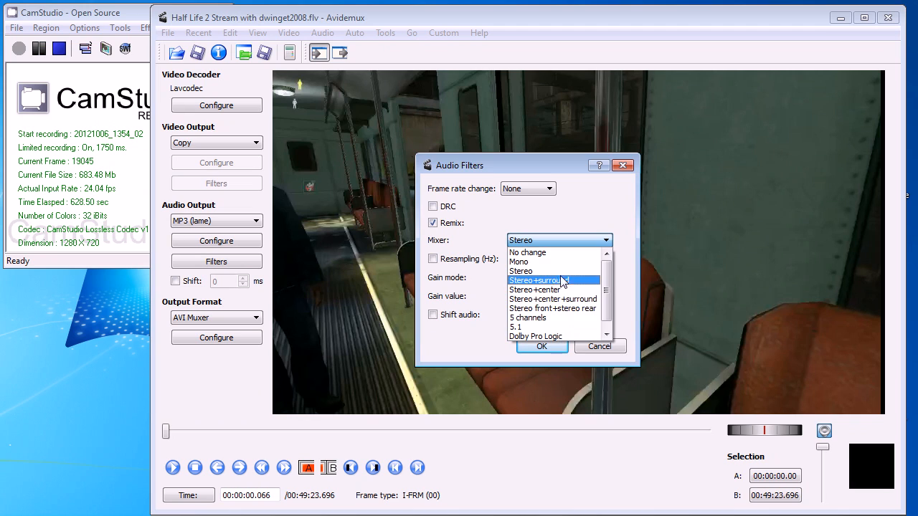
click(577, 229)
Recheck the frame rate change options, keeping None, and try DRC, leaving both DRC and Remix disabled.
click(528, 190)
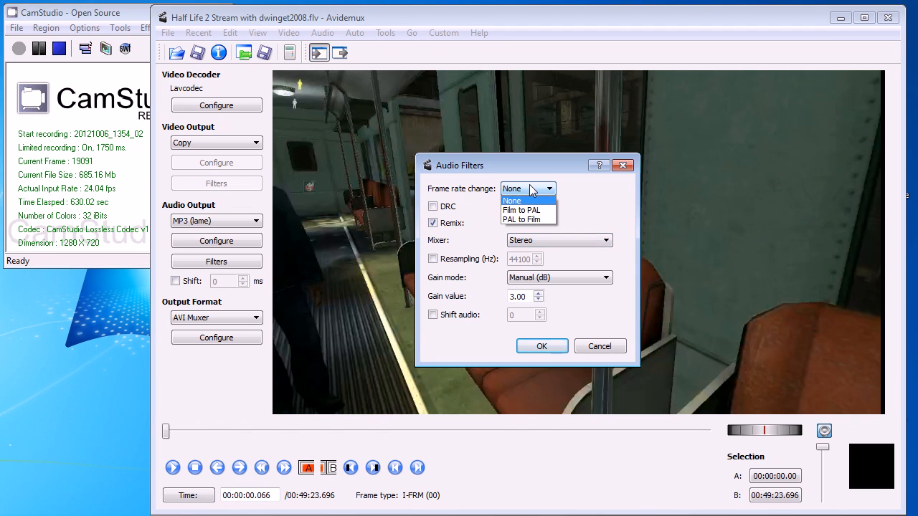
click(595, 200)
click(433, 208)
click(433, 223)
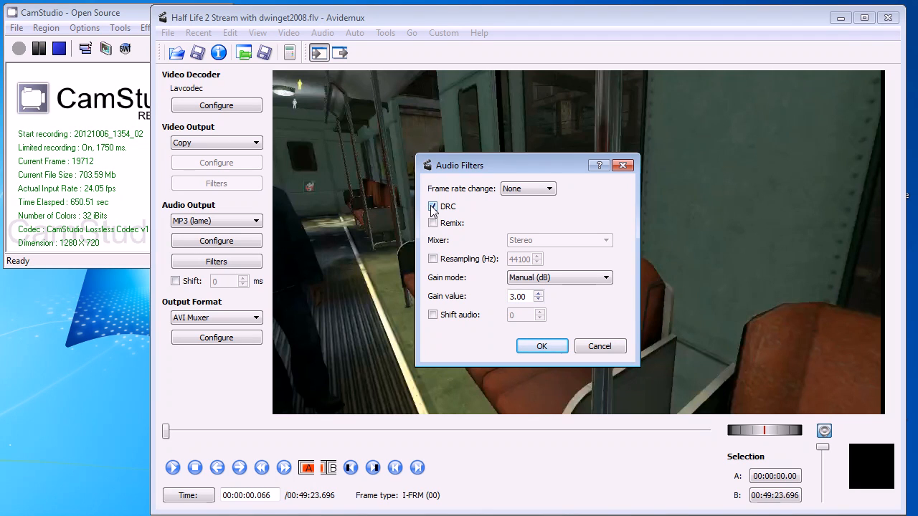
click(432, 207)
Try the Shift audio option, disable it again, and discard the audio filter changes.
click(459, 319)
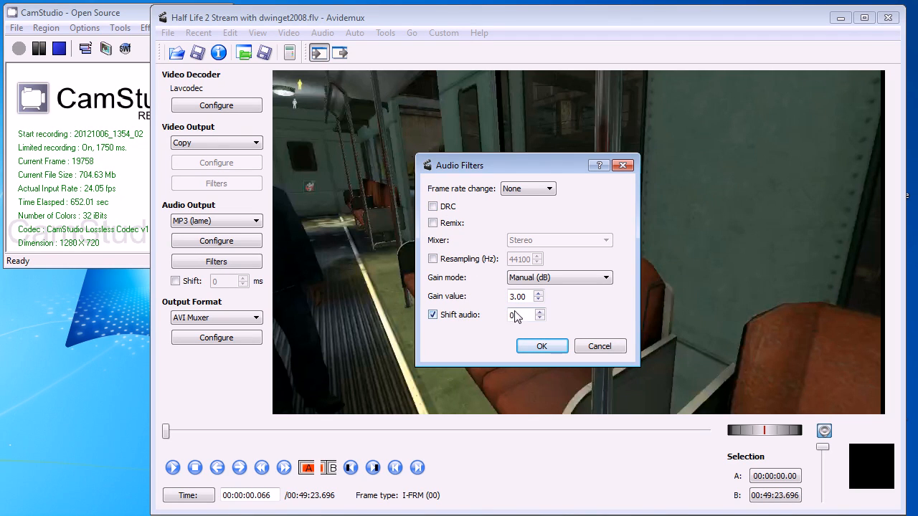
click(540, 313)
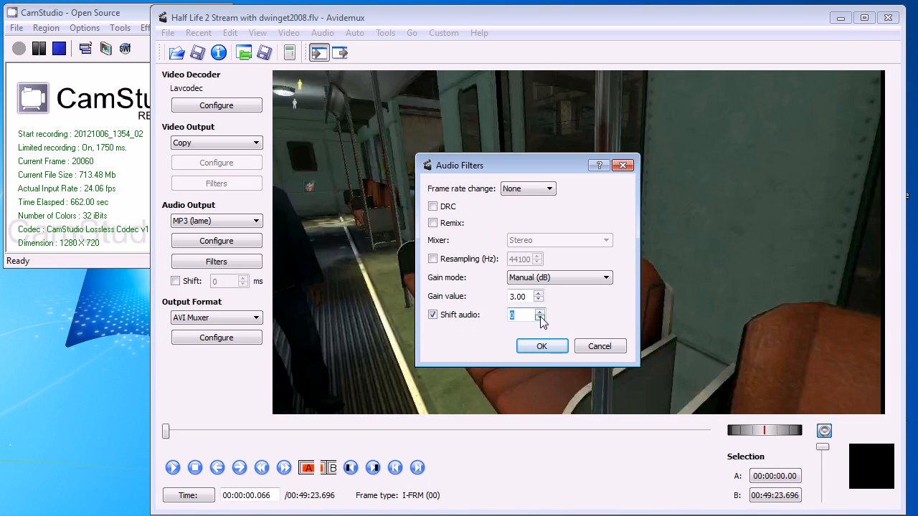
click(457, 317)
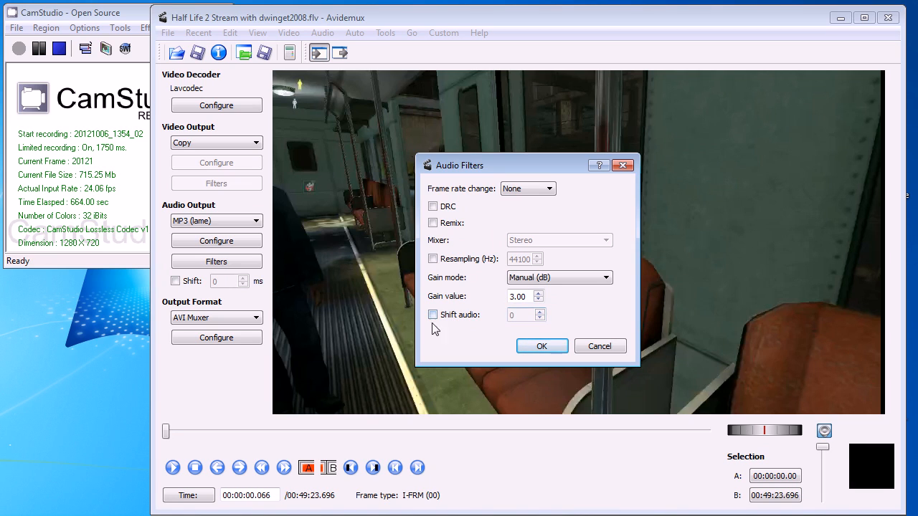
click(593, 347)
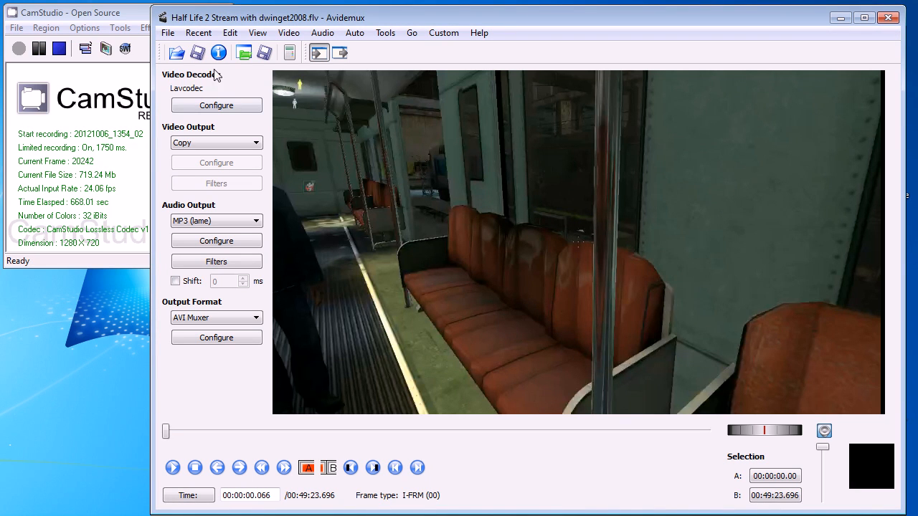
Exit Avidemux and place the Audacity shortcut on the desktop above the MediaCoder shortcut.
click(168, 33)
click(191, 249)
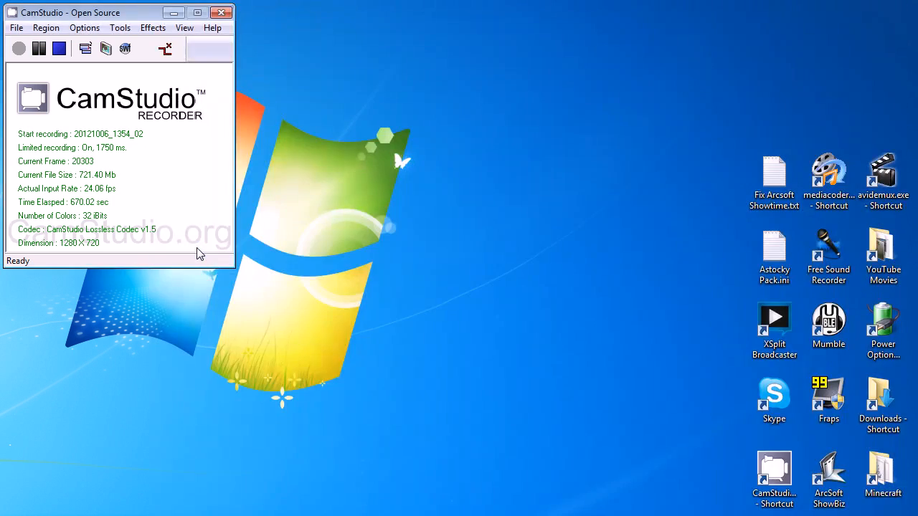
click(618, 283)
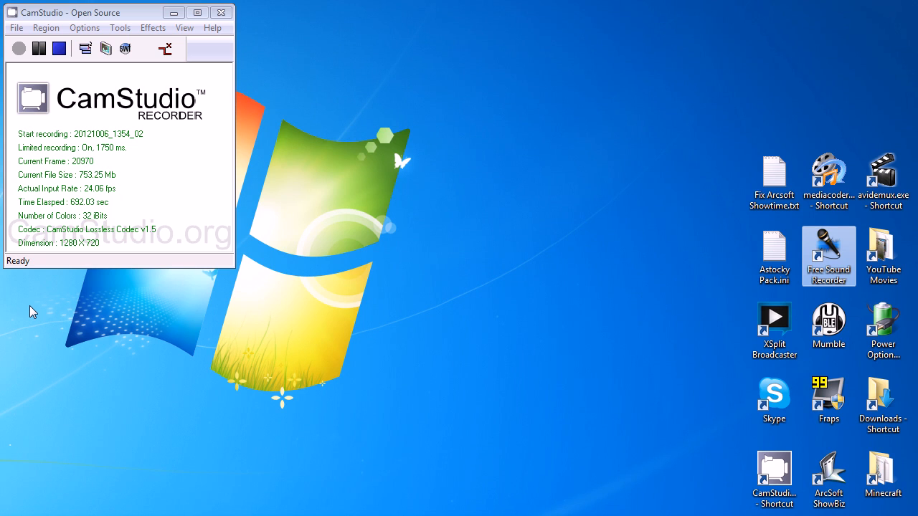
drag(0, 262, 831, 100)
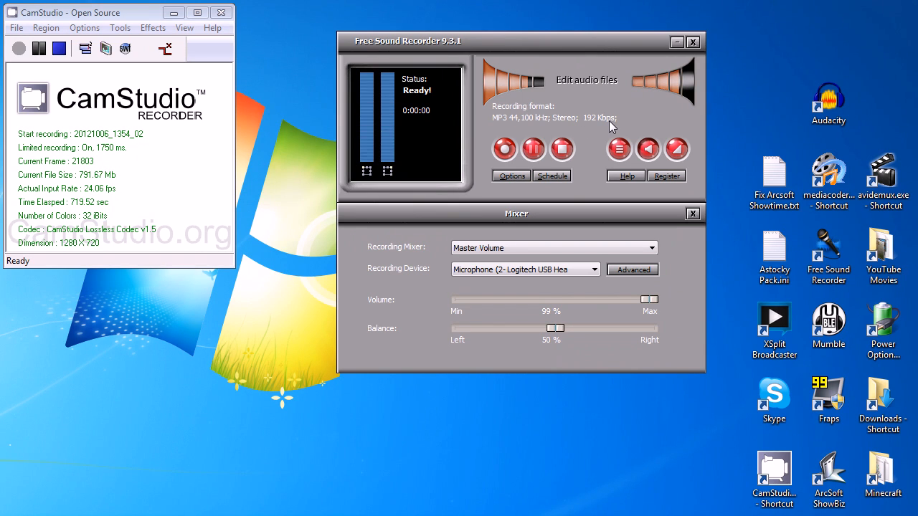
View the hotkey options in Free Sound Recorder without changing them, and close the recorder.
click(522, 177)
click(535, 117)
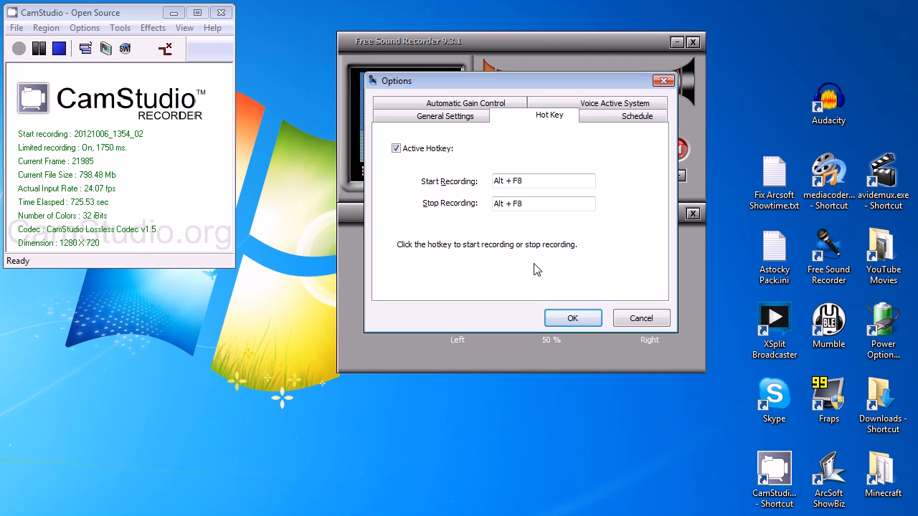
click(639, 319)
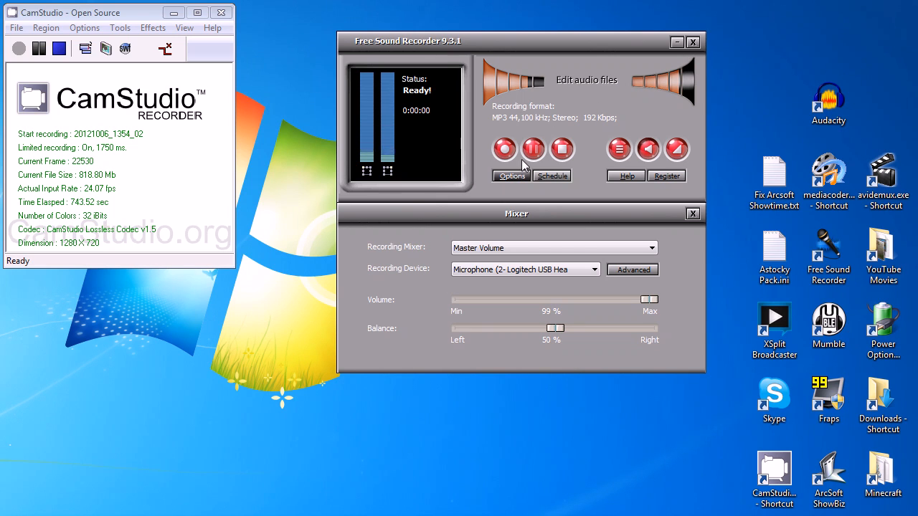
click(693, 42)
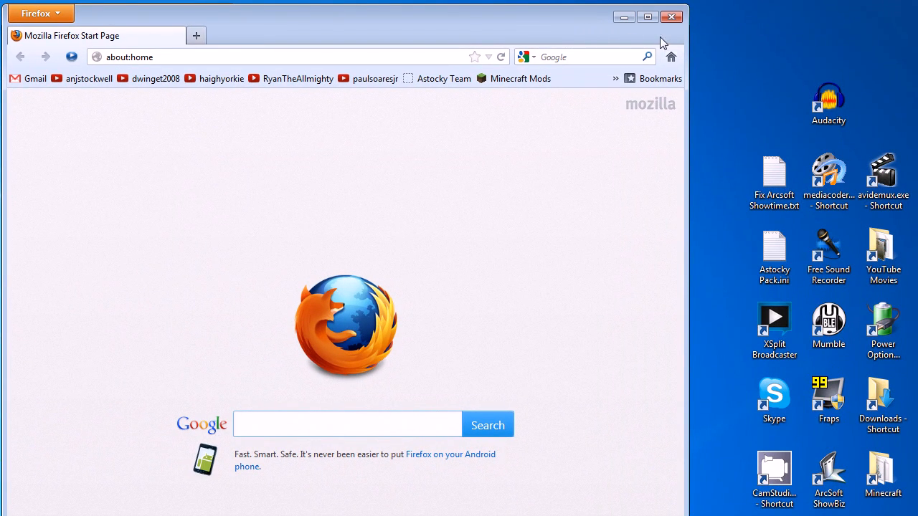
Widen the Firefox window, search Google for bandicam, and open the official Bandicam website.
drag(686, 51, 916, 57)
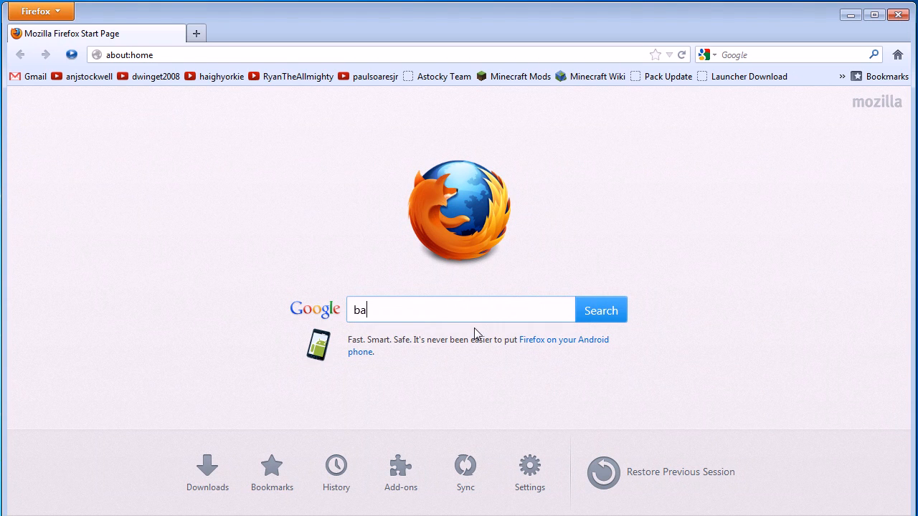
text(cam)
key(Return)
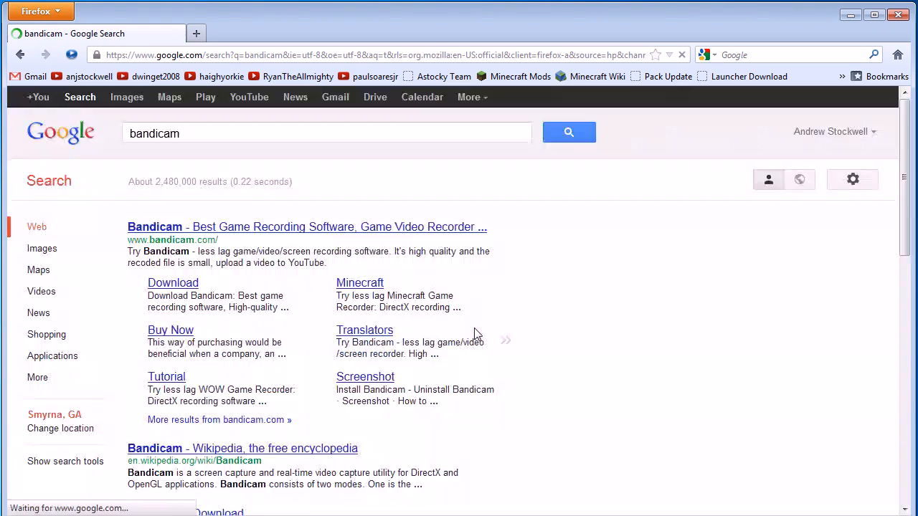
click(206, 228)
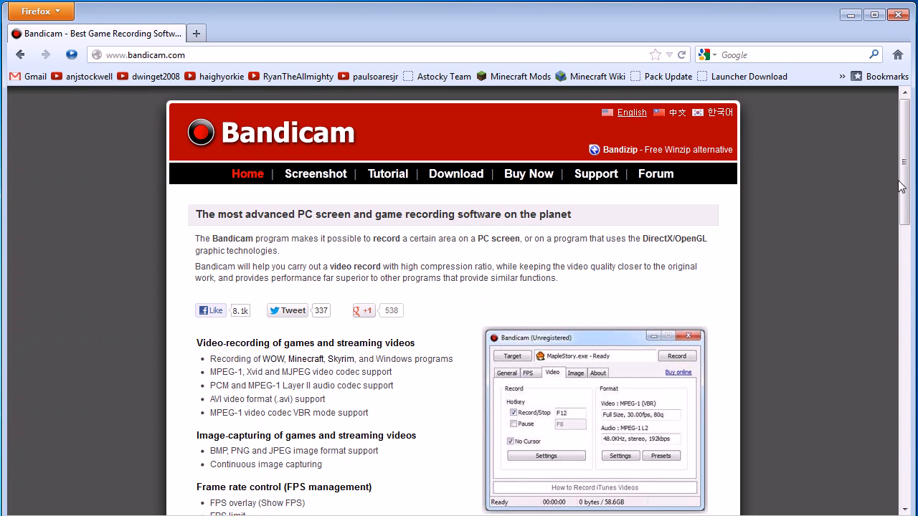
mouse_move(902, 187)
mouse_down()
mouse_move(903, 271)
mouse_move(915, 180)
mouse_up()
Go to fraps.com and look over the Fraps home page and its sample movies.
click(375, 58)
text(frsp)
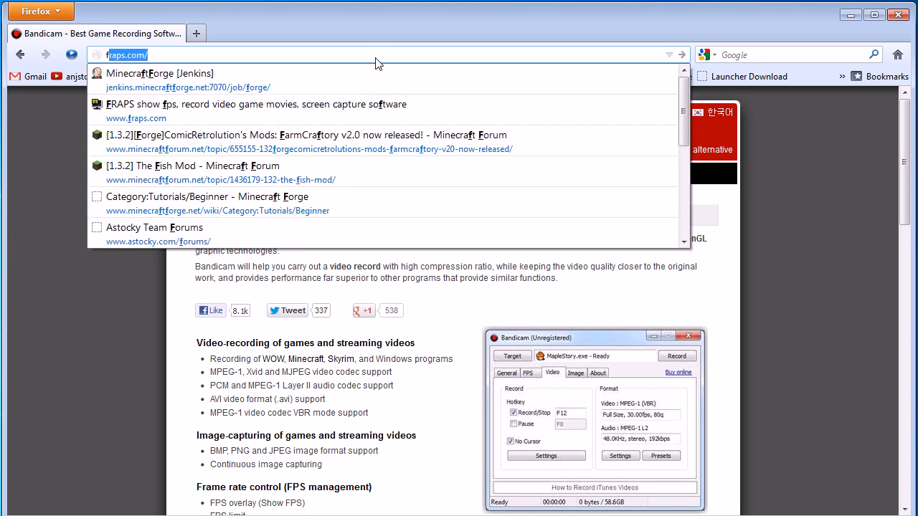
key(BackSpace)
text(aps)
key(Return)
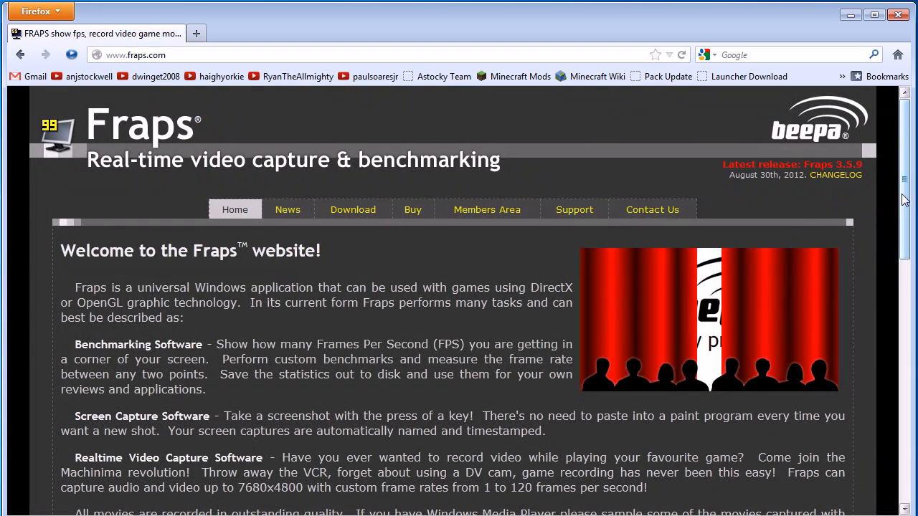
scroll(905, 246, down, 3)
drag(903, 266, 904, 308)
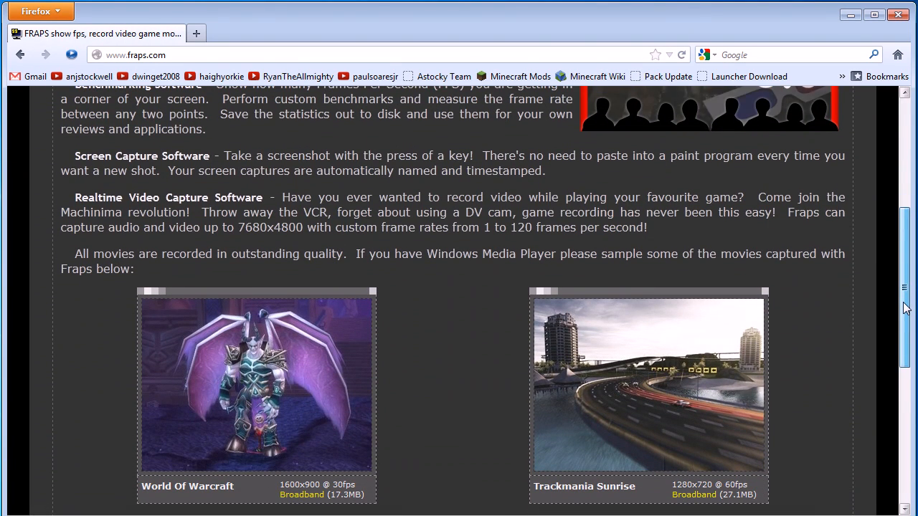
drag(904, 309, 883, 207)
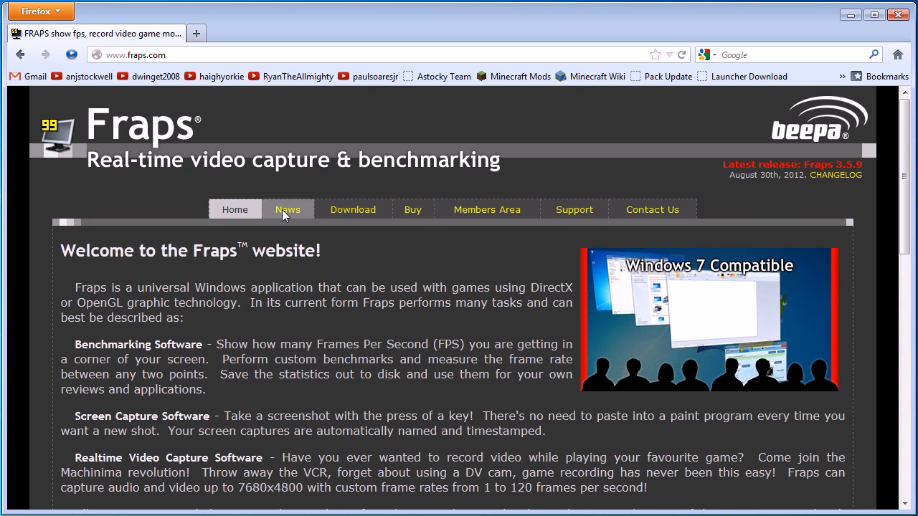
Open the Microsoft Expression Encoder 4 Pro overview page from the address suggestions and examine the edition comparison table.
click(322, 58)
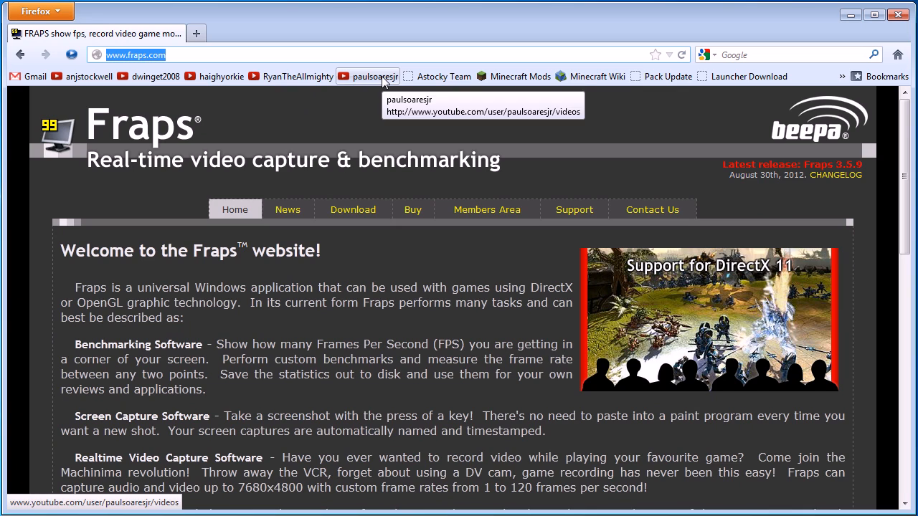
text(micro)
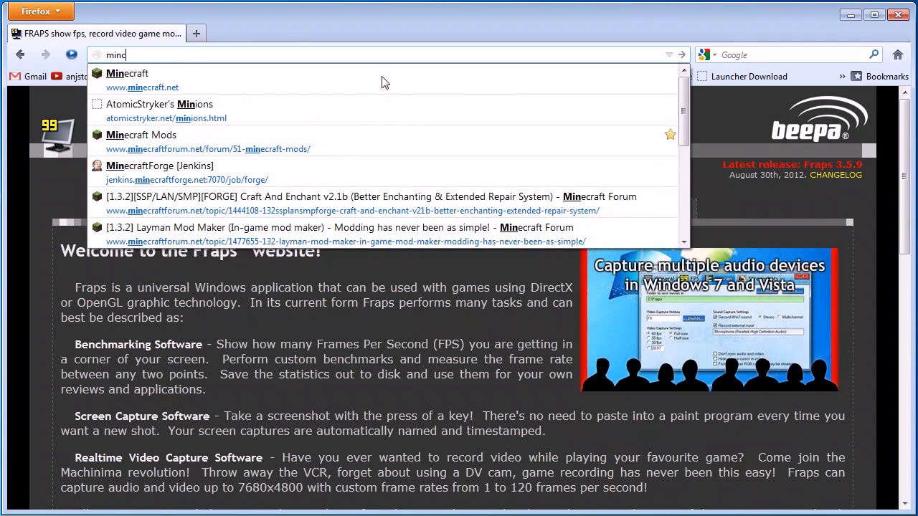
text(soft)
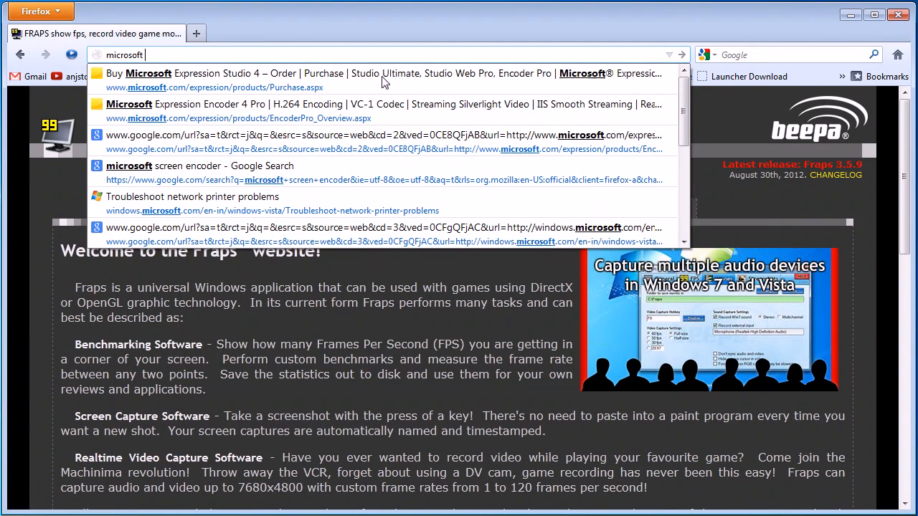
key(Down)
key(Down)
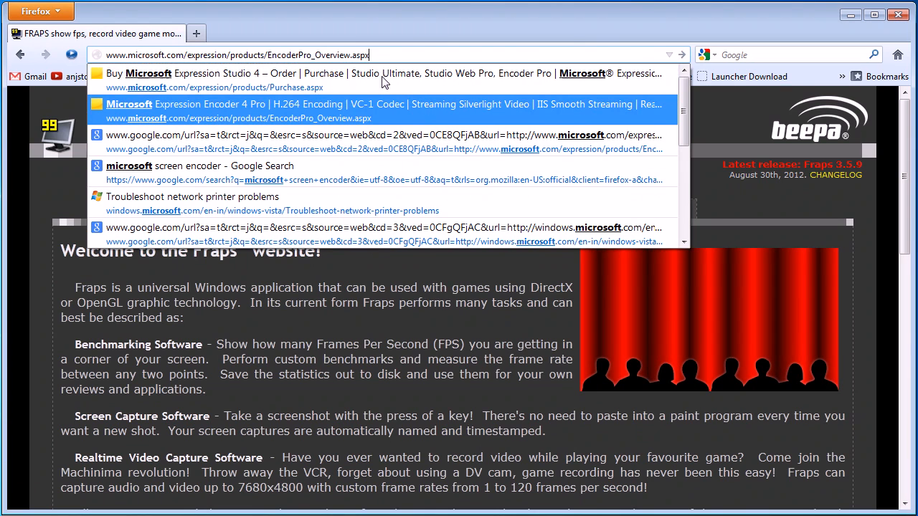
key(Up)
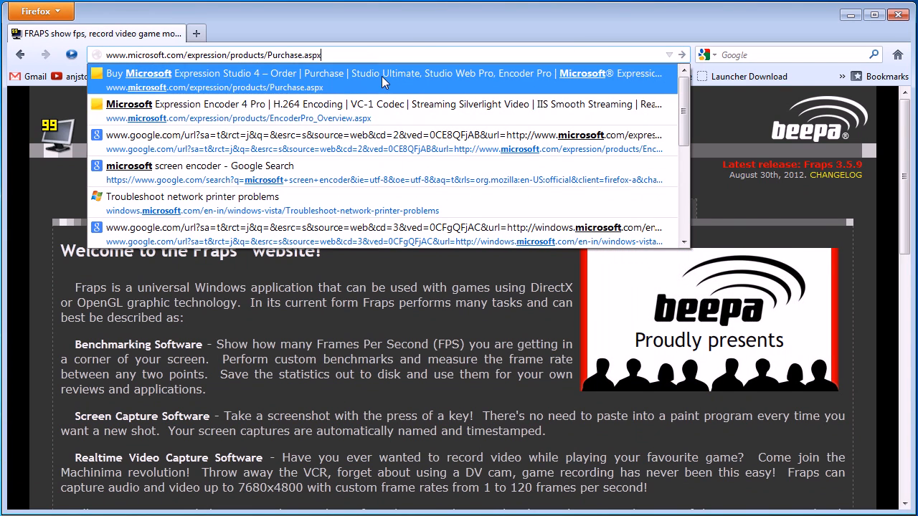
key(Down)
key(Return)
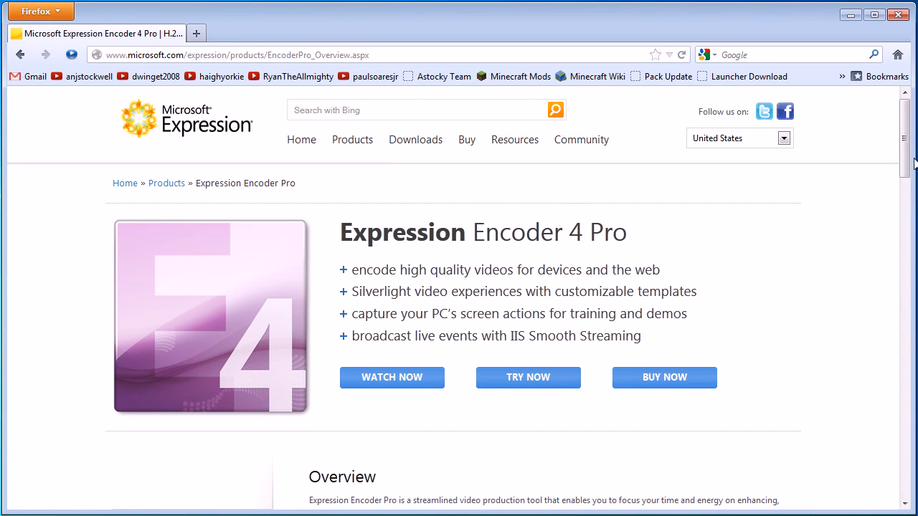
drag(906, 161, 913, 259)
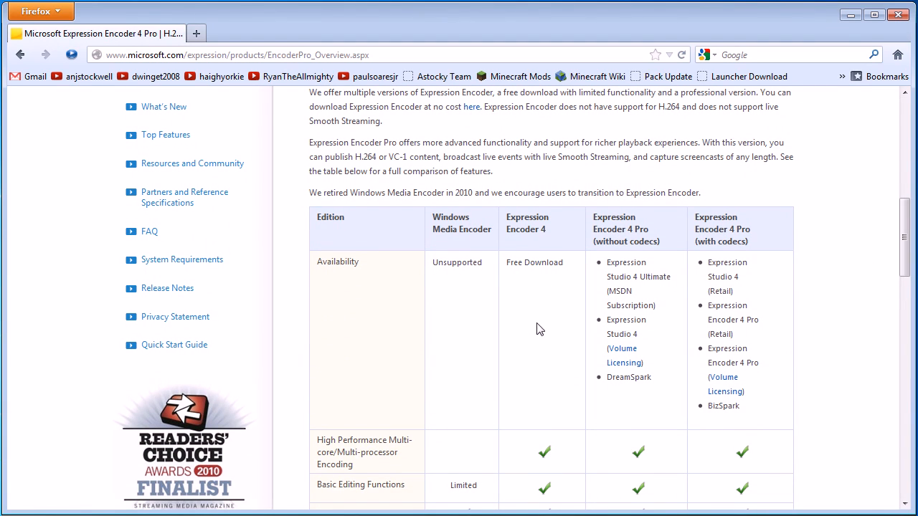
drag(905, 267, 907, 284)
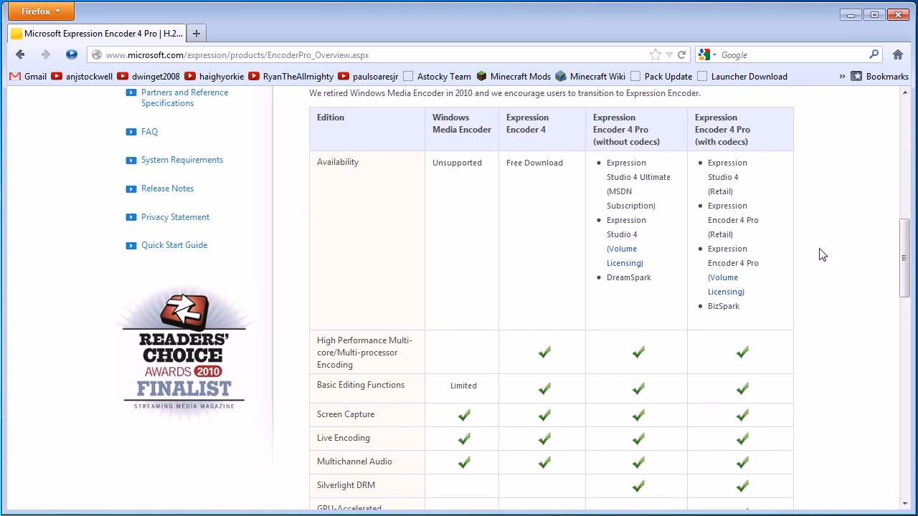
drag(901, 256, 901, 291)
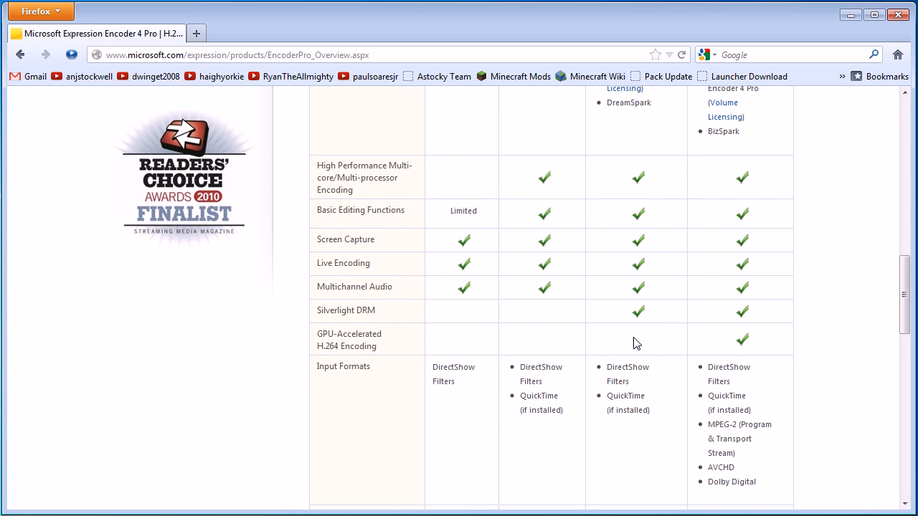
Search Google for windows live movie maker and open the Microsoft Windows result for Movie Maker.
drag(904, 317, 902, 136)
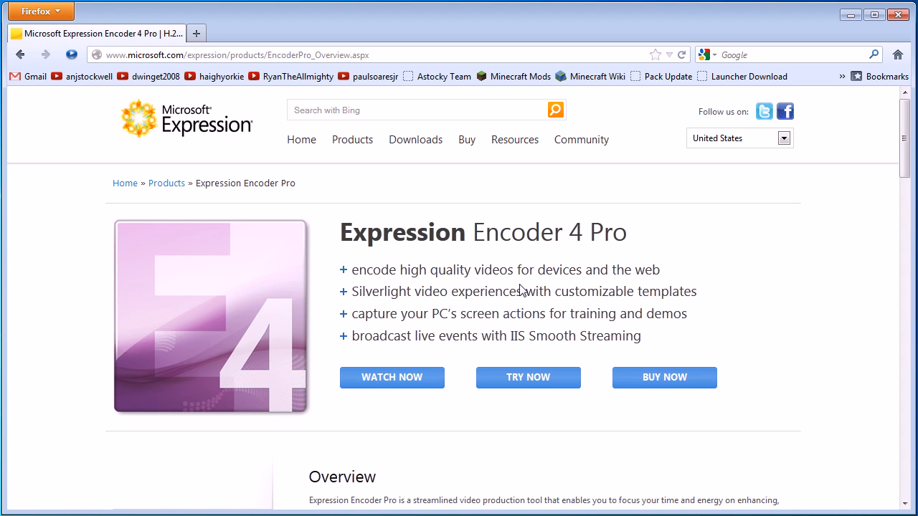
click(404, 58)
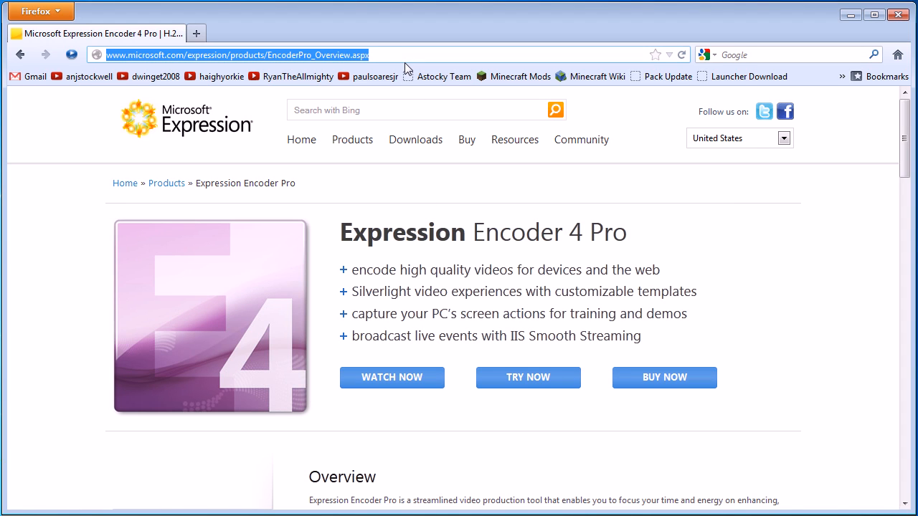
text(window)
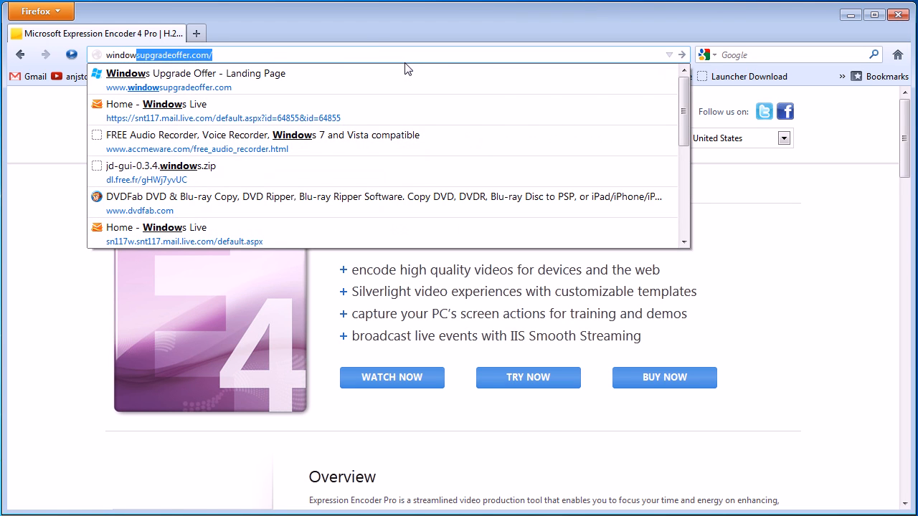
text(s live movie m)
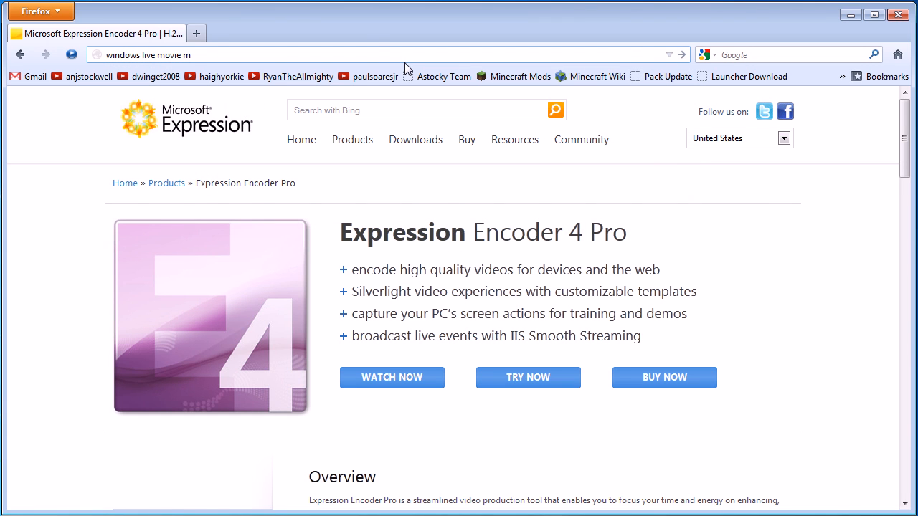
text(aker)
key(Return)
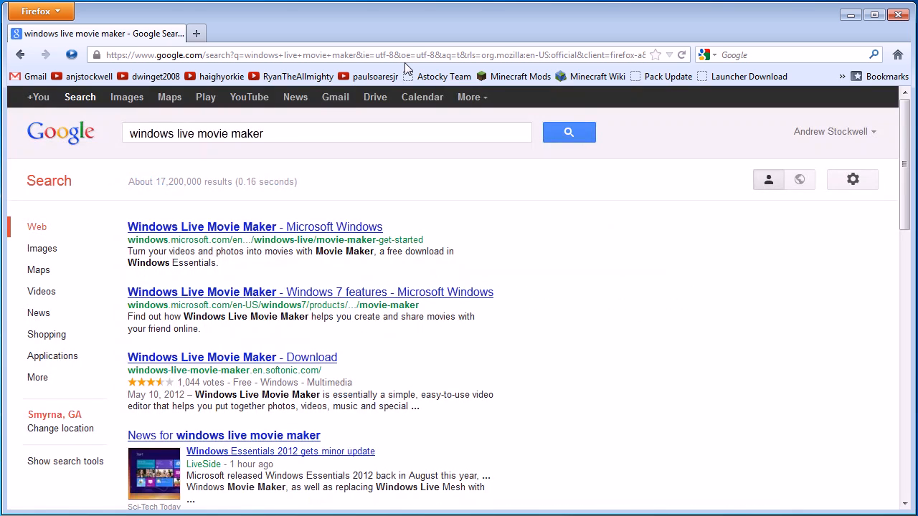
click(197, 228)
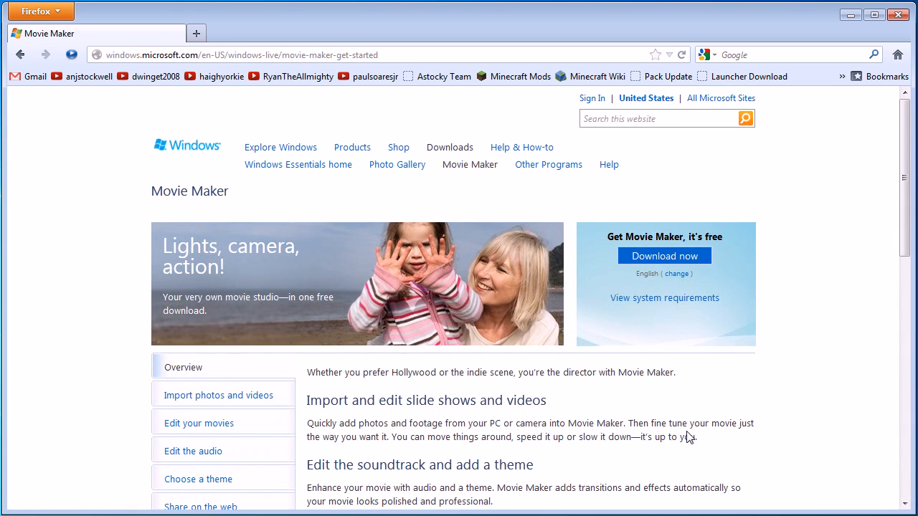
Look over the Movie Maker overview page and its feature descriptions, and close Firefox.
scroll(685, 430, down, 4)
scroll(685, 433, down, 2)
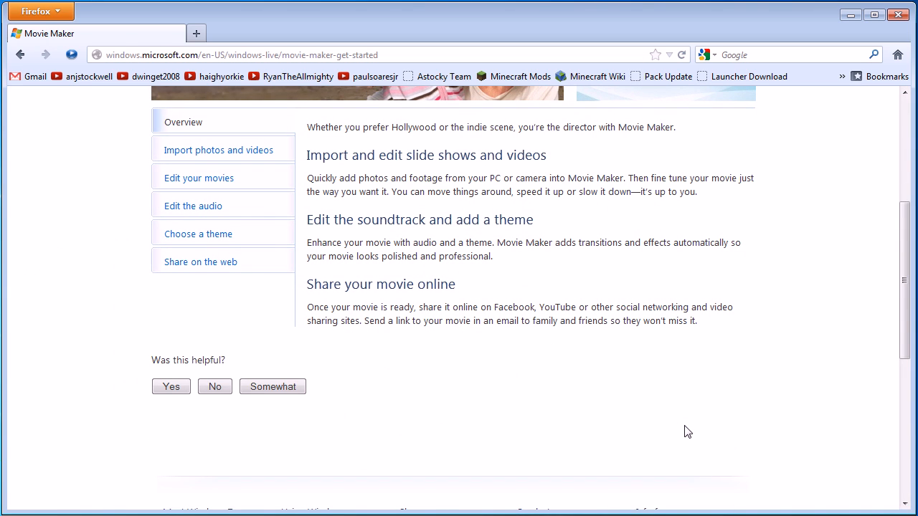
scroll(684, 431, up, 6)
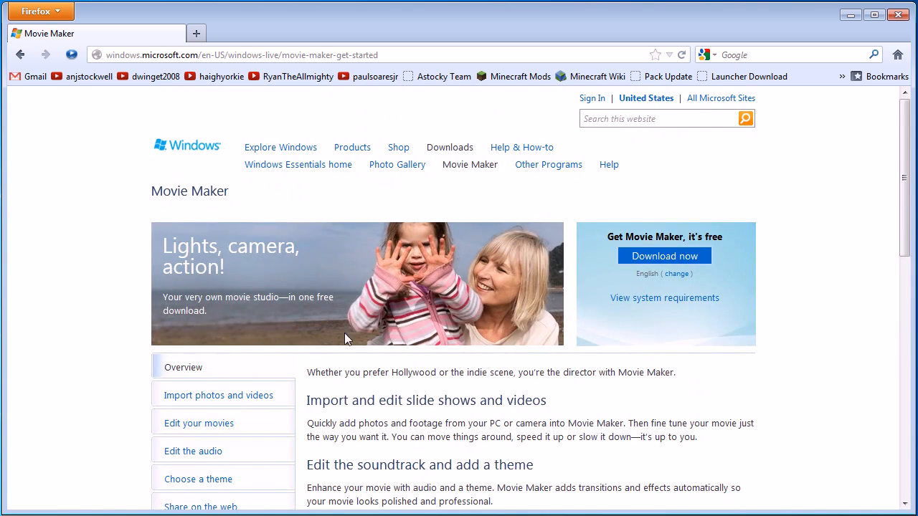
scroll(383, 392, down, 4)
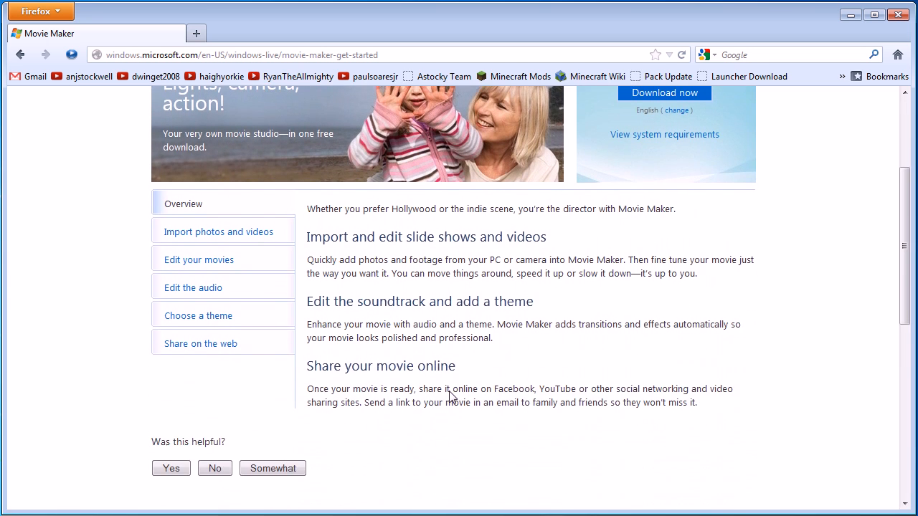
scroll(451, 397, down, 2)
scroll(454, 385, up, 6)
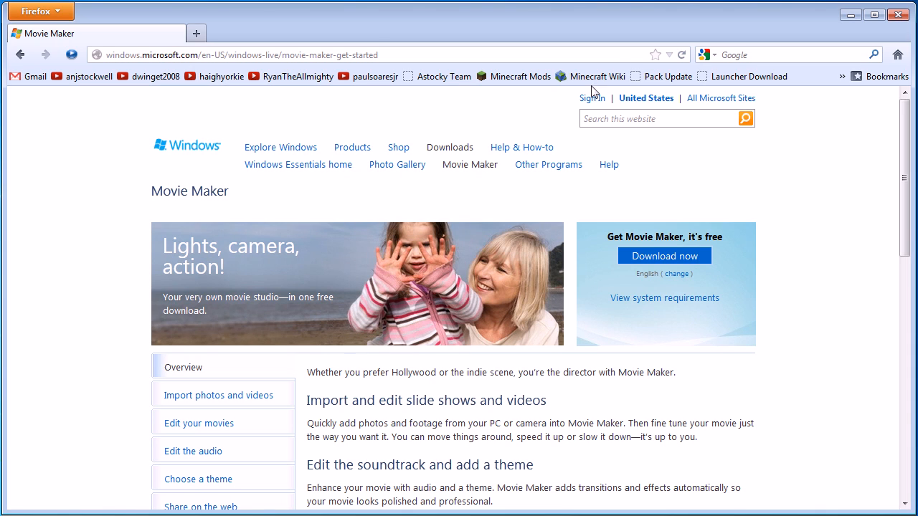
click(898, 19)
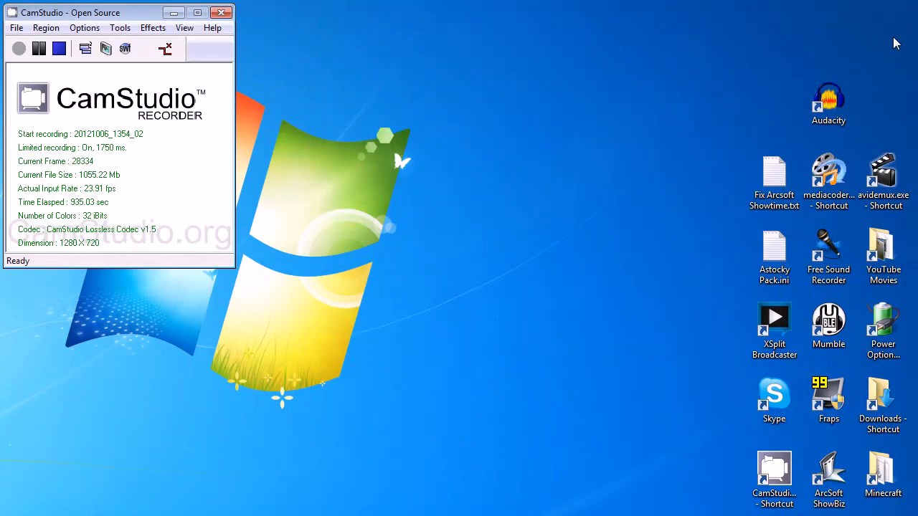
Launch MediaCoder from its desktop shortcut and shift its window slightly so the title bar is fully accessible.
click(834, 180)
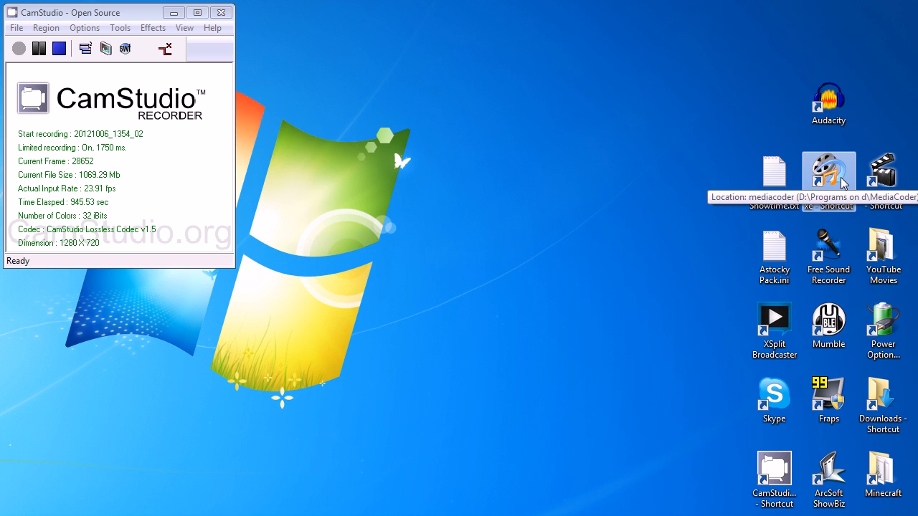
click(802, 219)
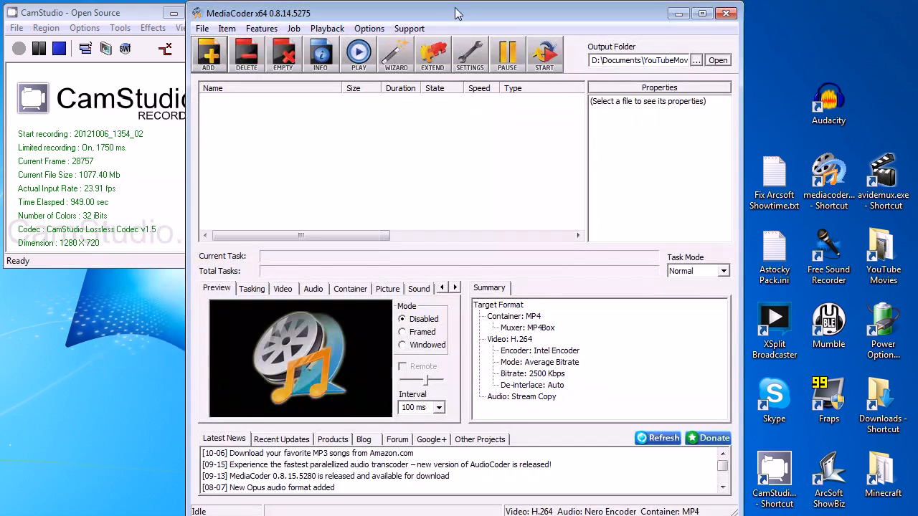
click(459, 16)
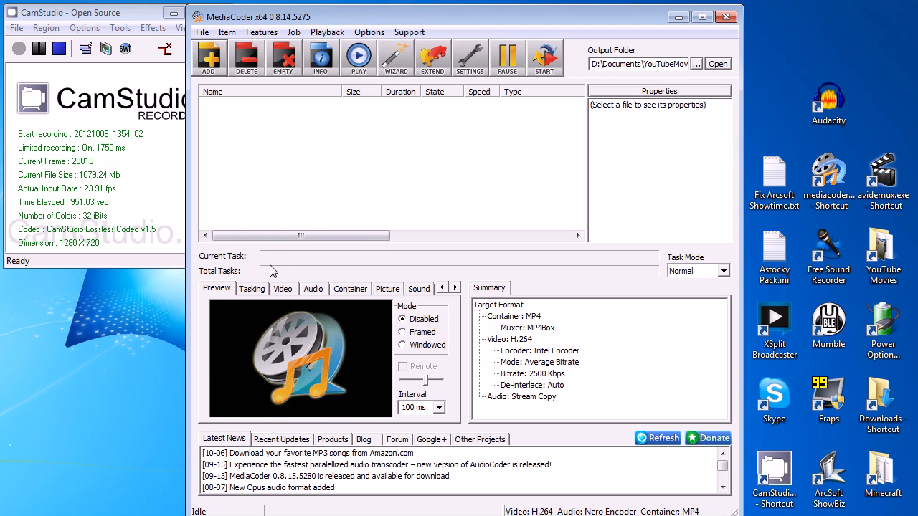
View the available encoders in MediaCoder's video settings without changing the selection, and exit the program.
click(279, 289)
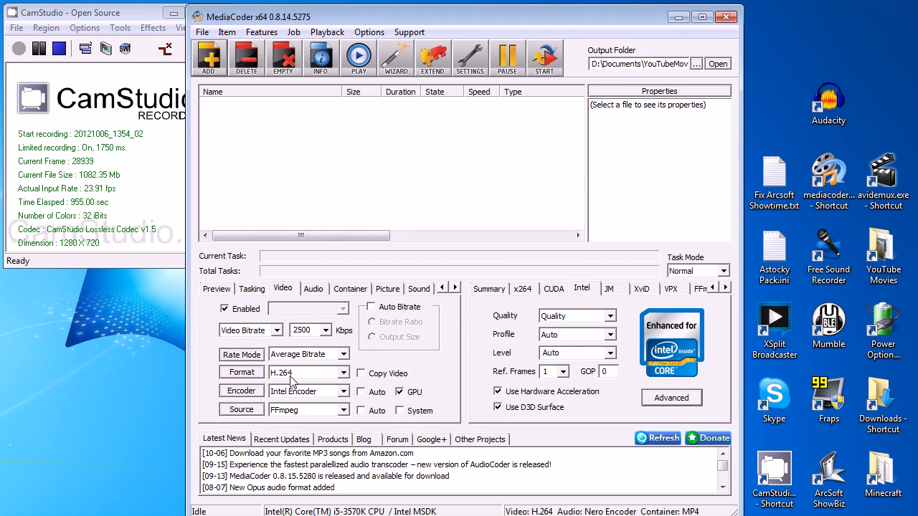
click(344, 392)
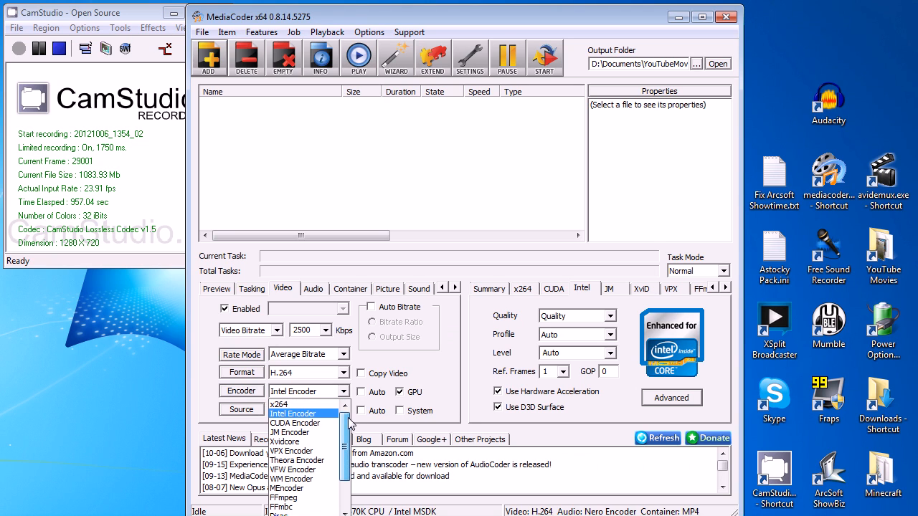
click(432, 423)
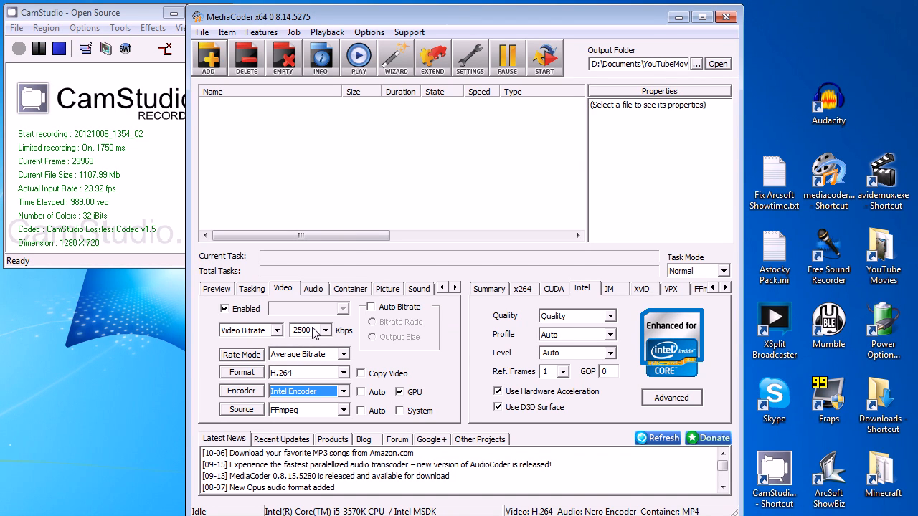
click(203, 32)
click(238, 334)
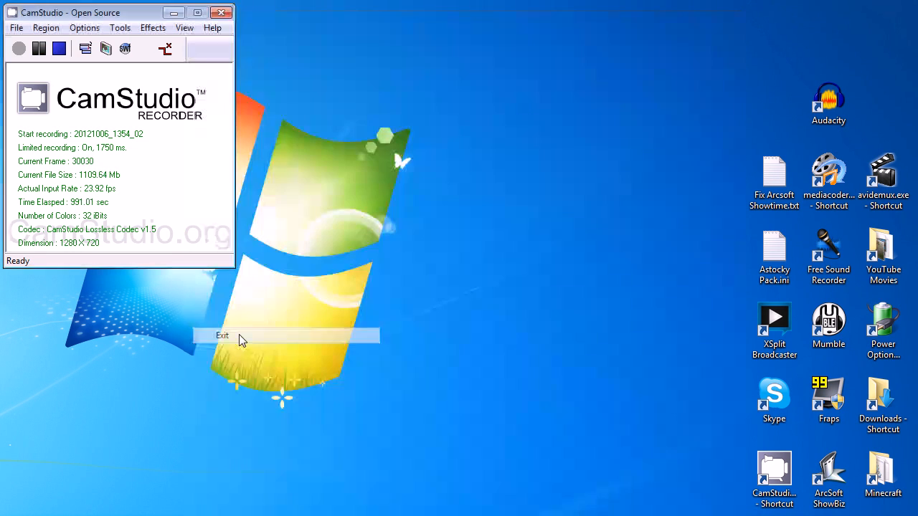